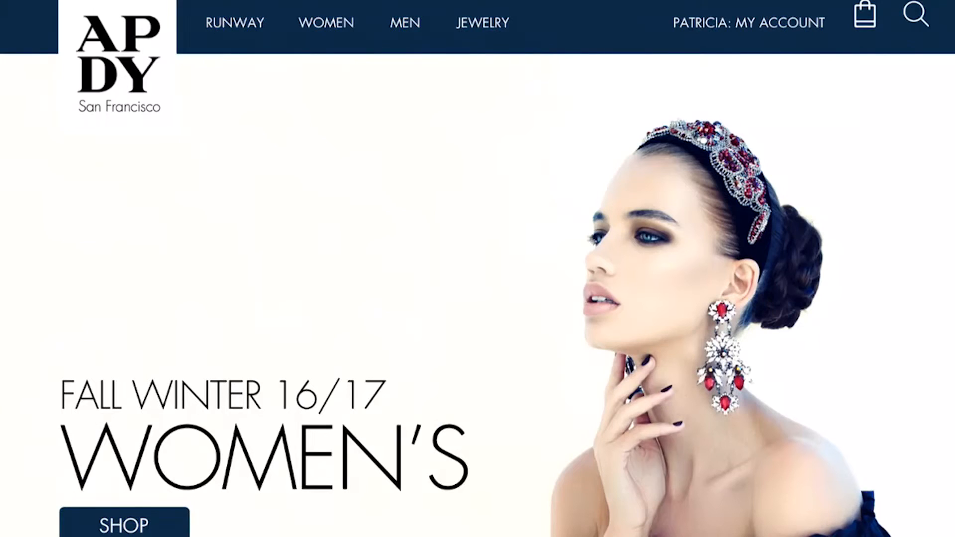
- Browse the fashion store's home page through the Featured products and open the embroidered midi dress
scroll(477, 269, down, 5)
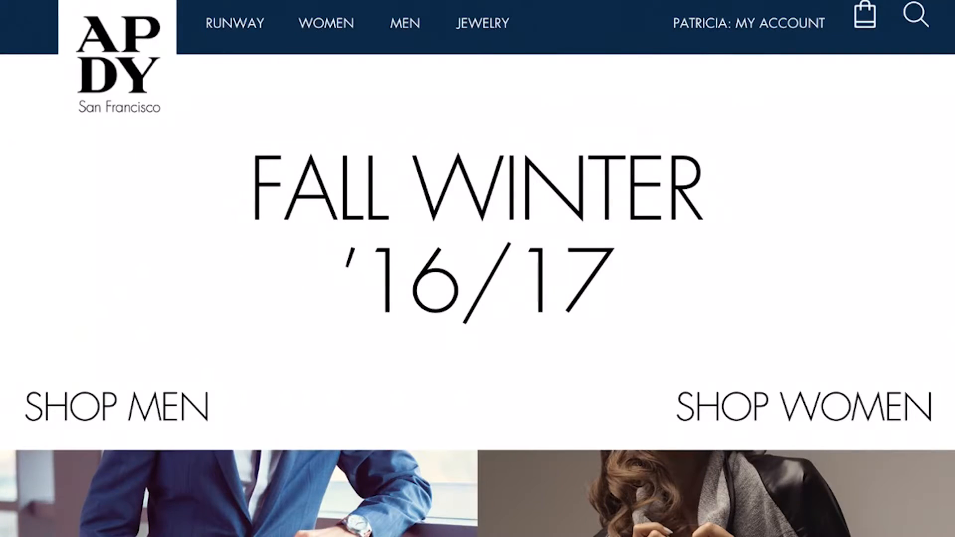
scroll(478, 268, down, 10)
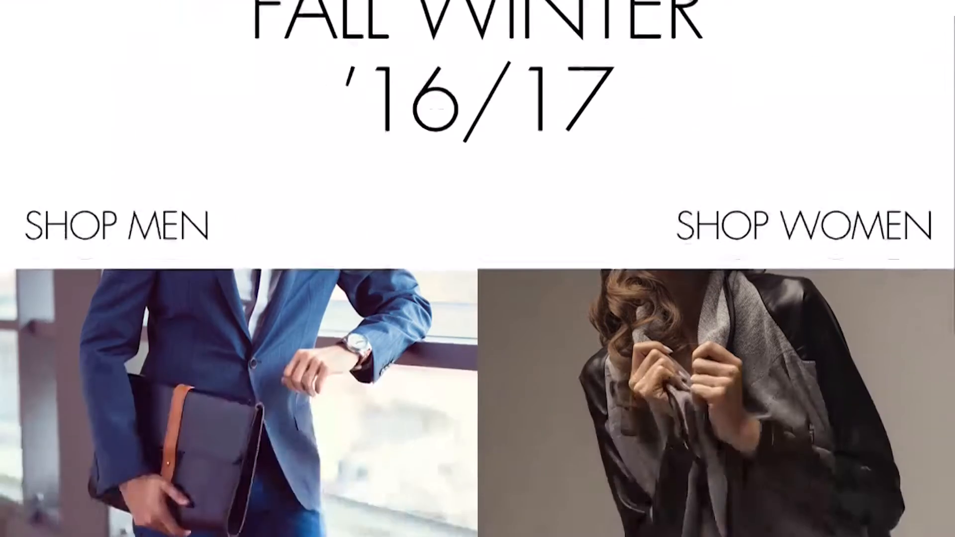
scroll(478, 269, down, 10)
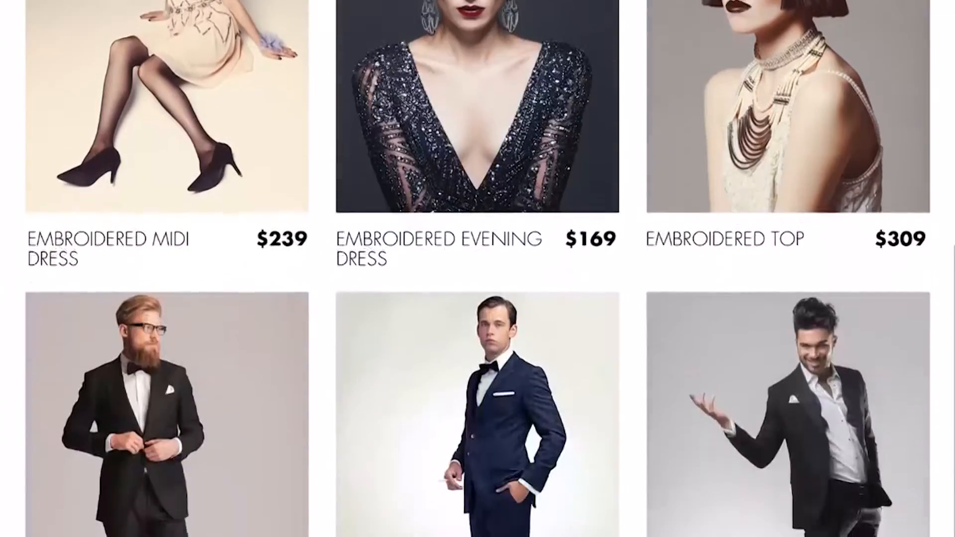
scroll(478, 269, up, 15)
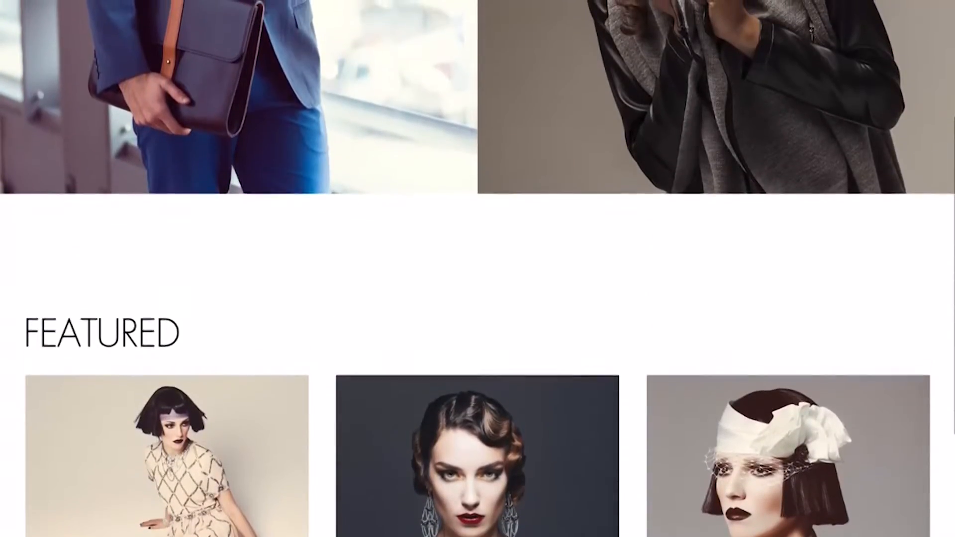
click(167, 451)
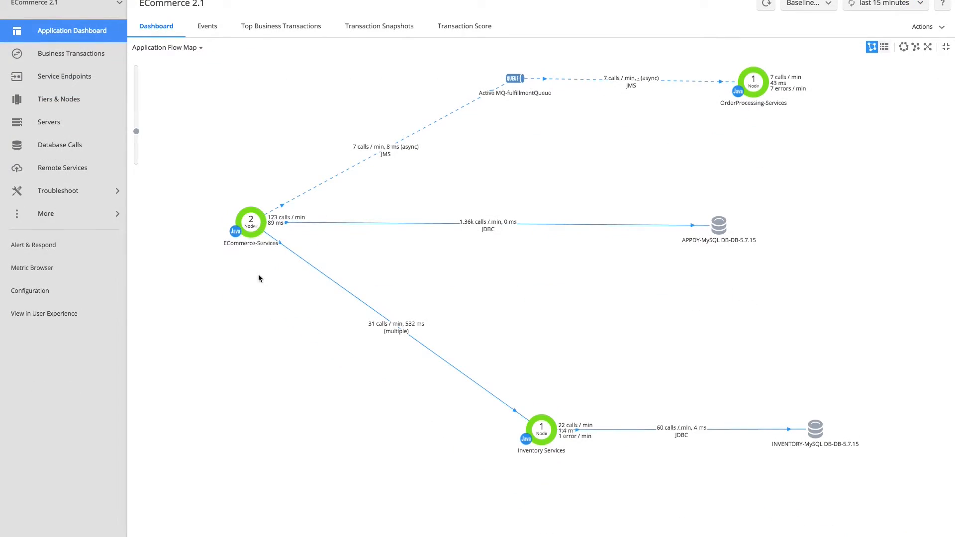
- Switch to AppDynamics and inspect the ECommerce-Services tier overview and the /login.xhtml and /cart.xhtml business transactions
click(255, 225)
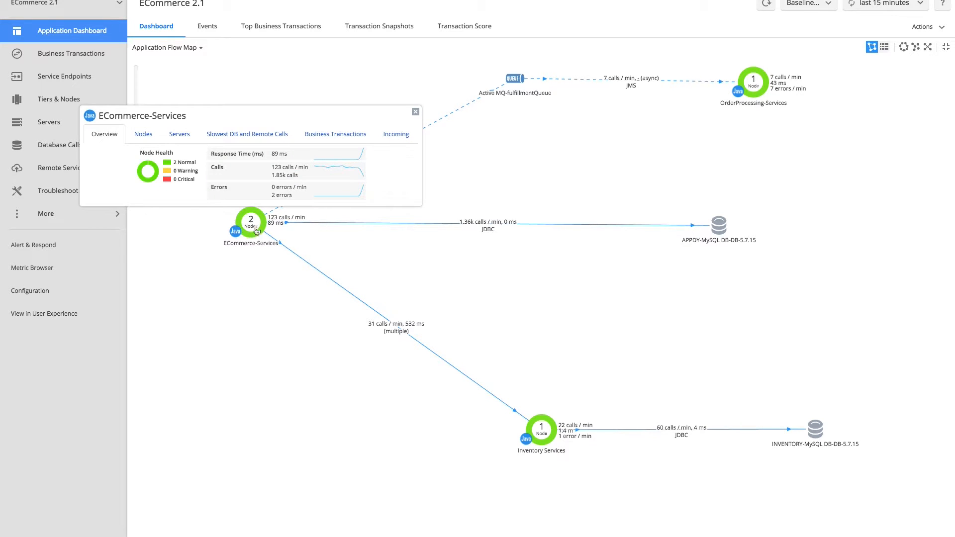
click(415, 113)
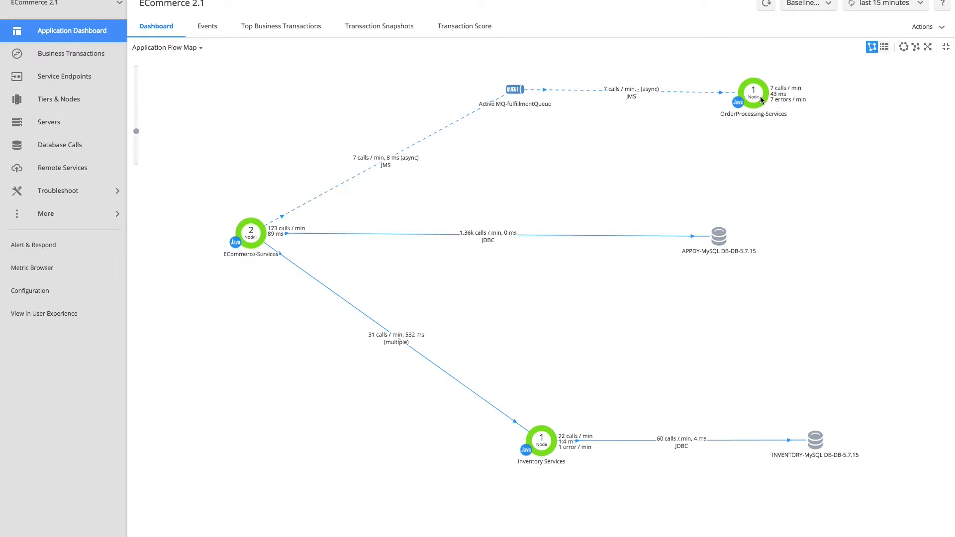
drag(762, 99, 763, 95)
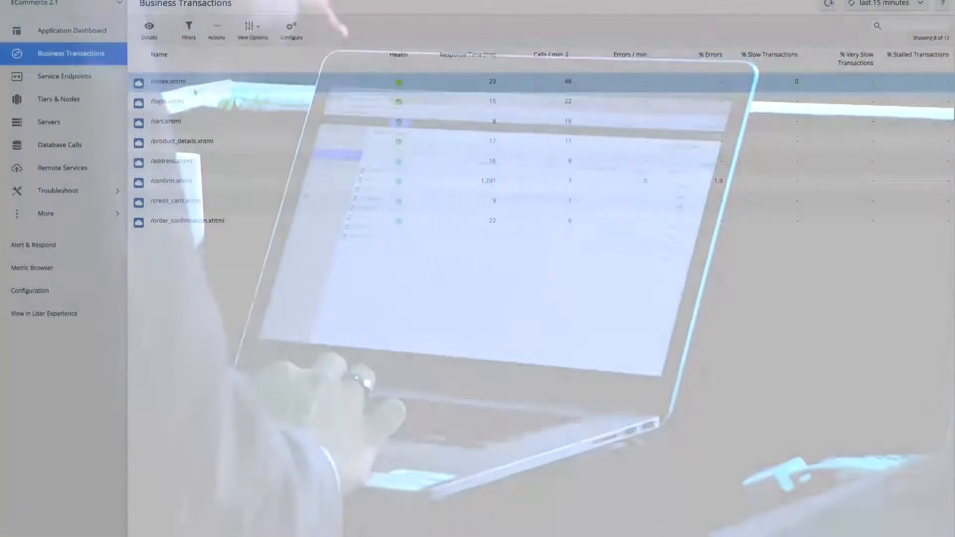
click(192, 102)
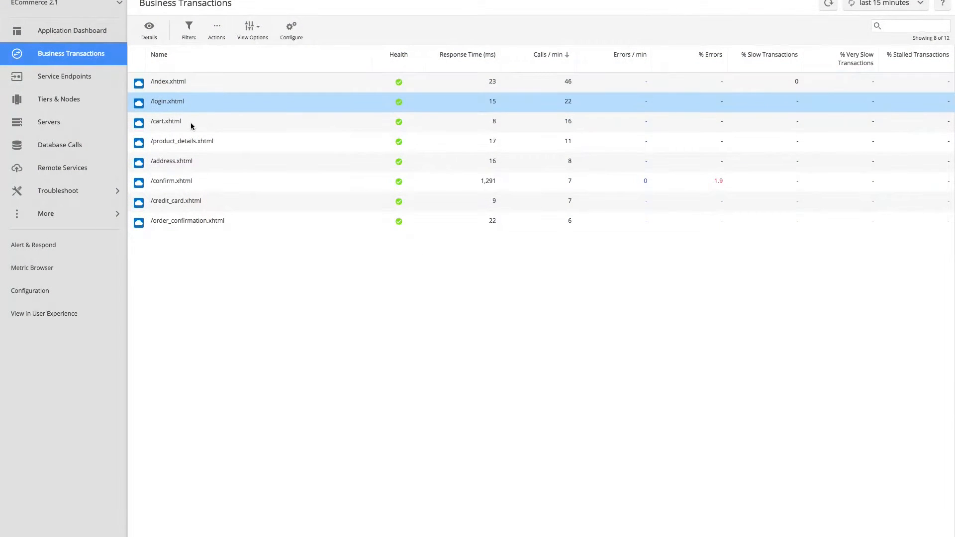
click(191, 125)
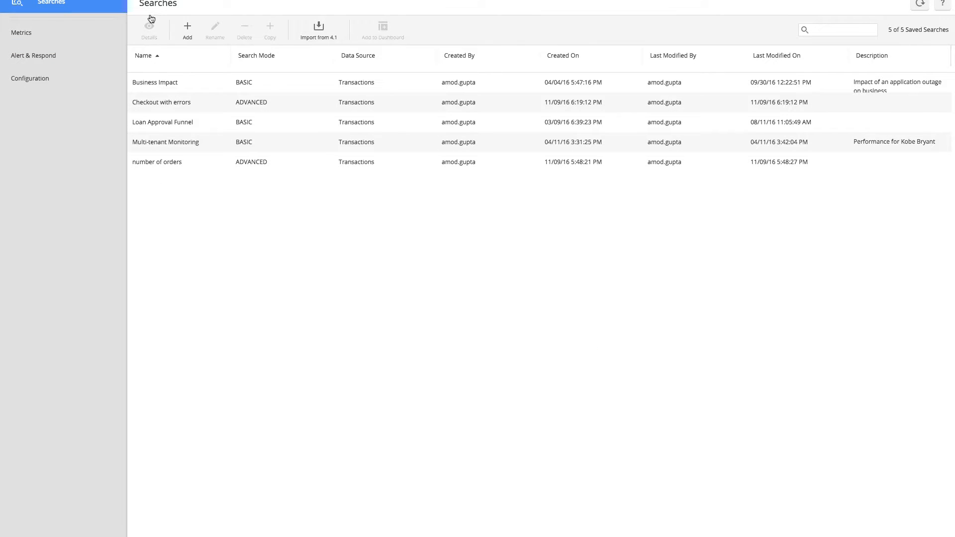
- Open the transaction analytics configuration for the ECommerce 2.1 application and review which transactions report analytics data
click(62, 77)
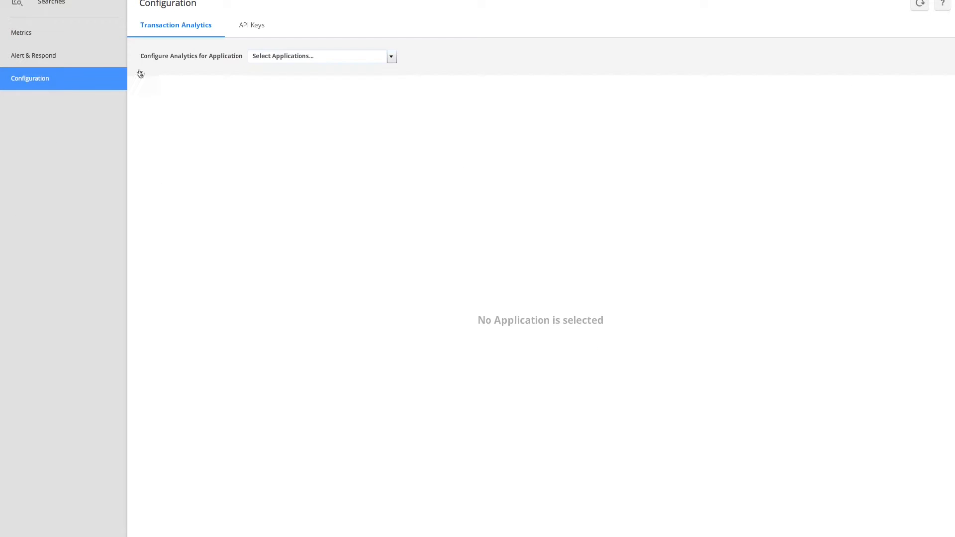
click(390, 59)
click(346, 72)
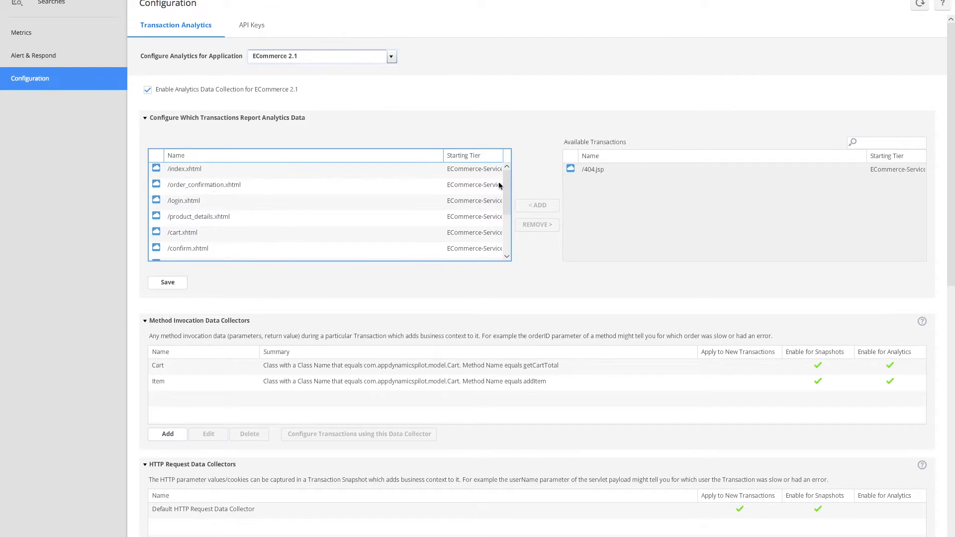
mouse_move(505, 186)
mouse_down()
mouse_move(509, 208)
mouse_move(513, 190)
mouse_up()
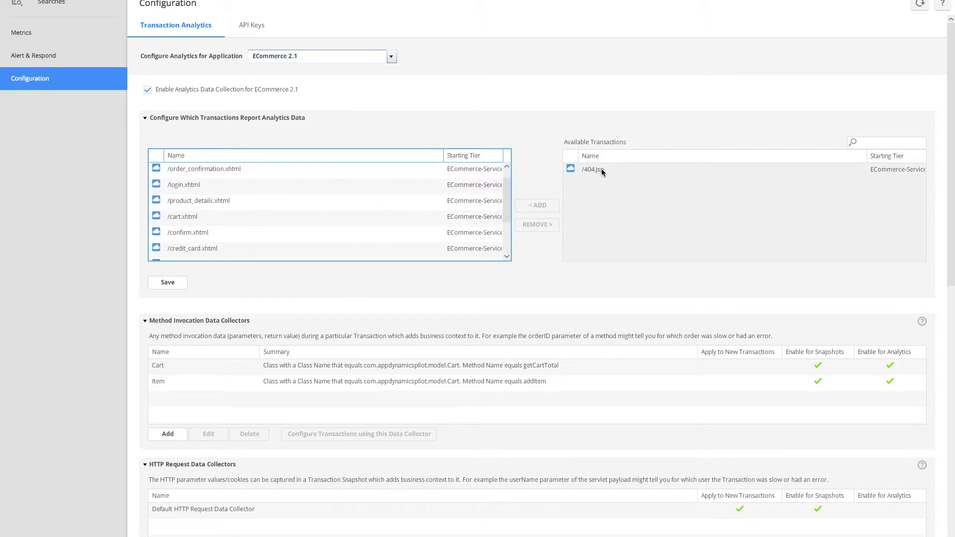
- Inspect the orderTotal data definition in the Cart method invocation data collector, leaving it without saving
click(375, 367)
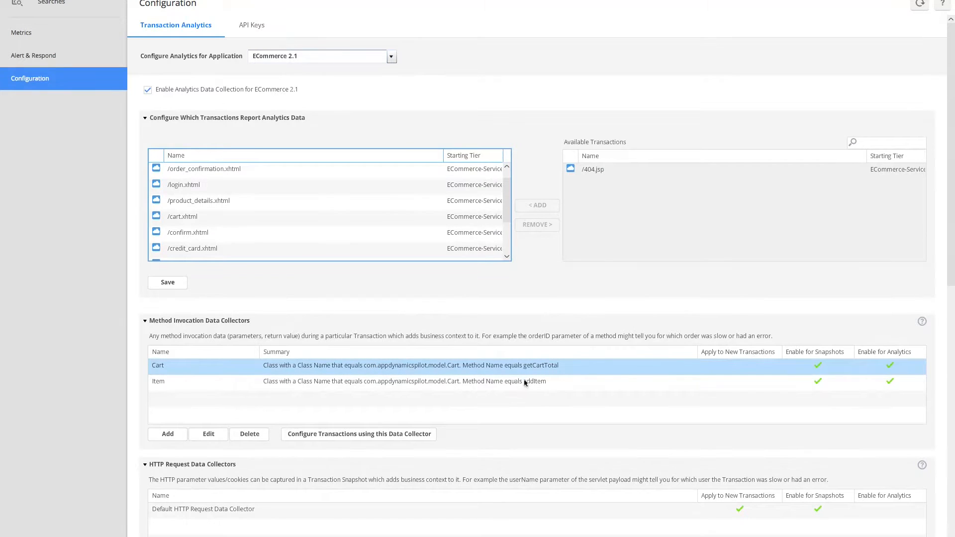
double_click(513, 369)
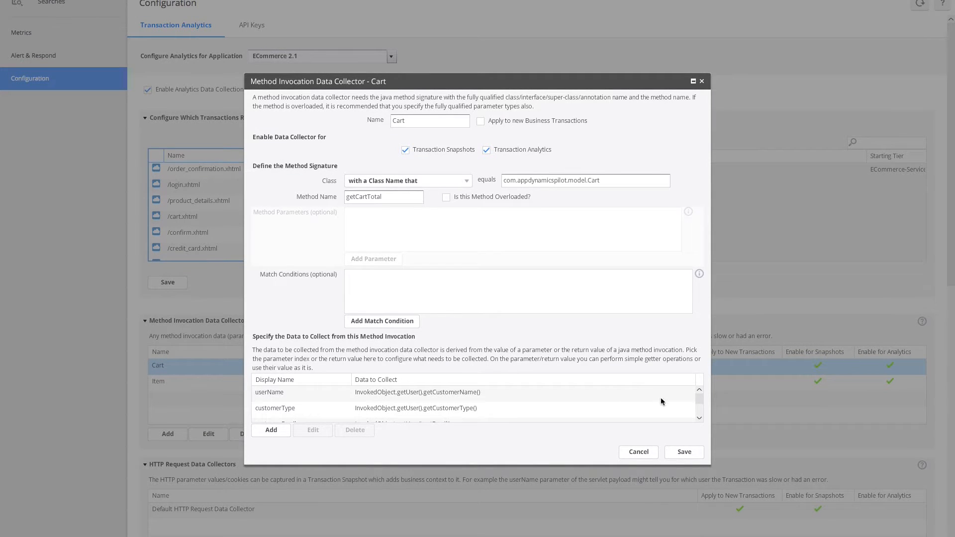
drag(698, 402, 701, 420)
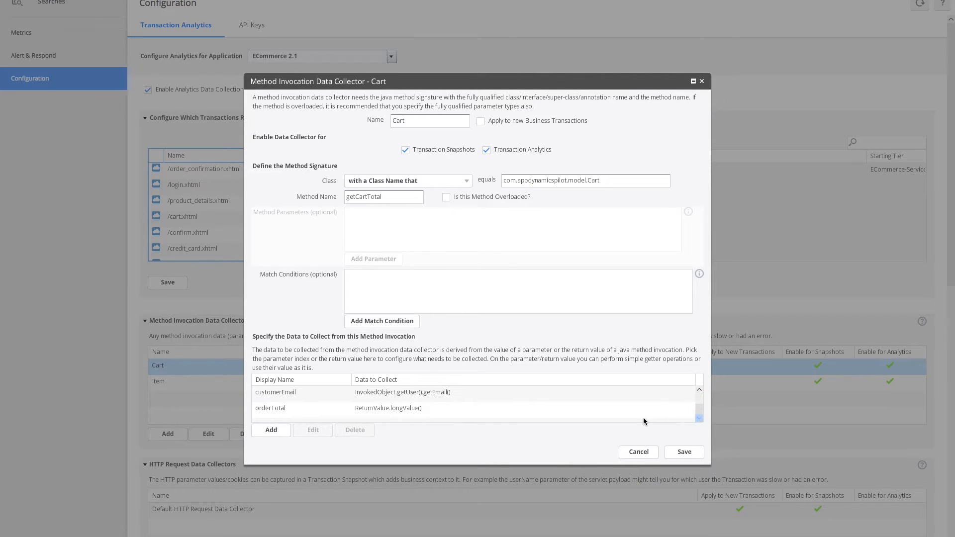
click(625, 411)
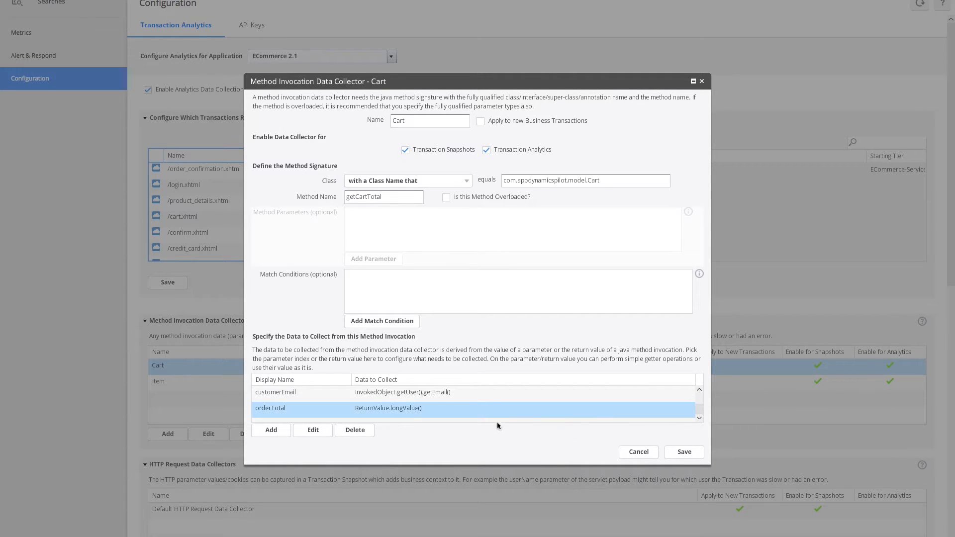
double_click(473, 414)
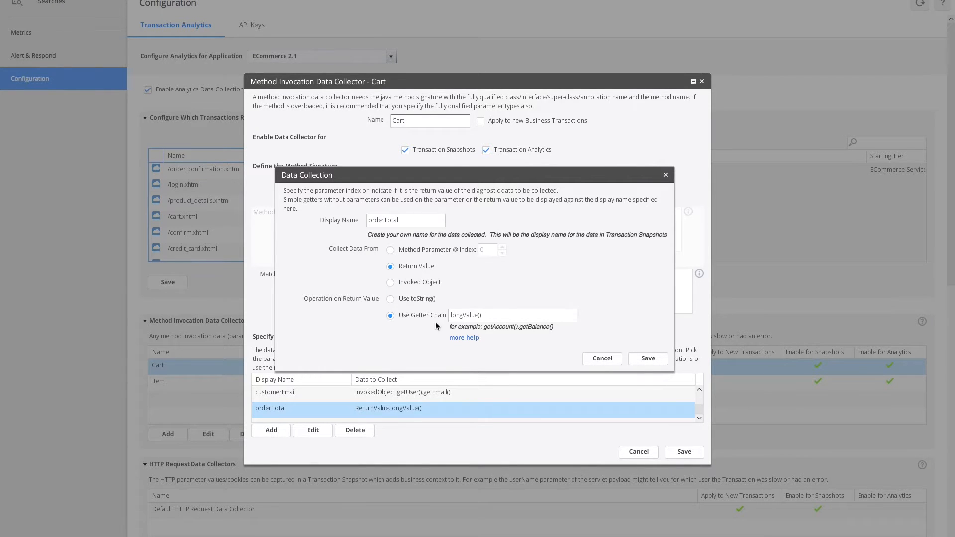
click(602, 358)
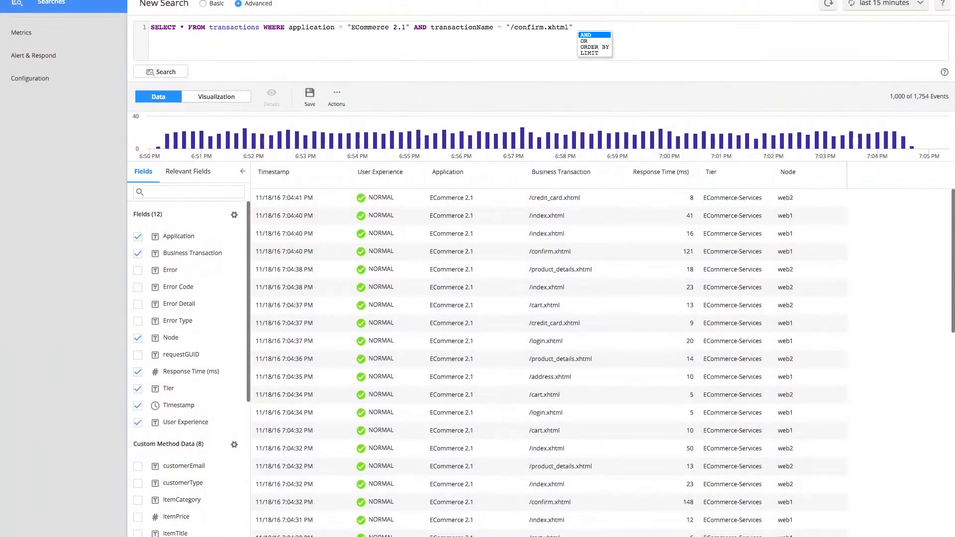
- Extend the transactions query with AND segments.userData.orderTotal > 100 and run the search
key(Return)
text(ordert)
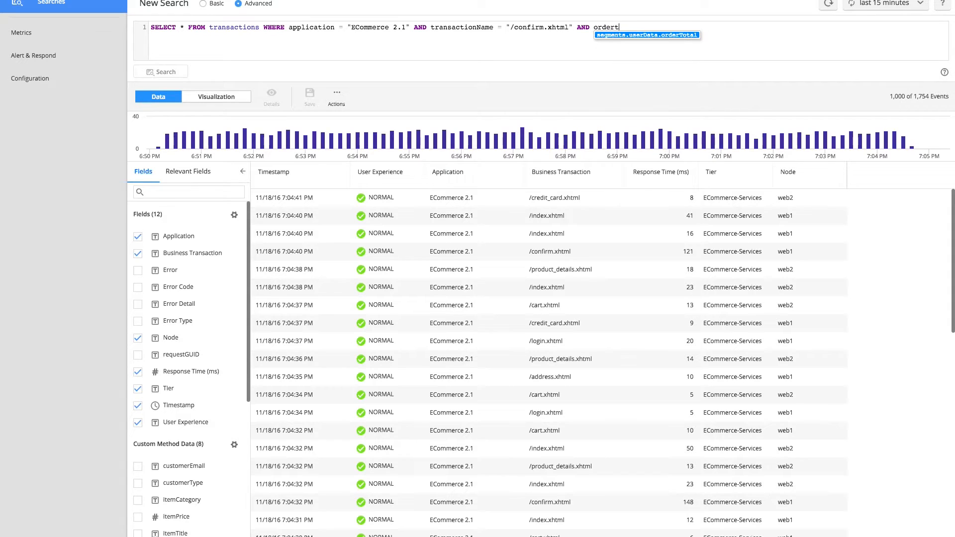
key(Return)
text(> 100)
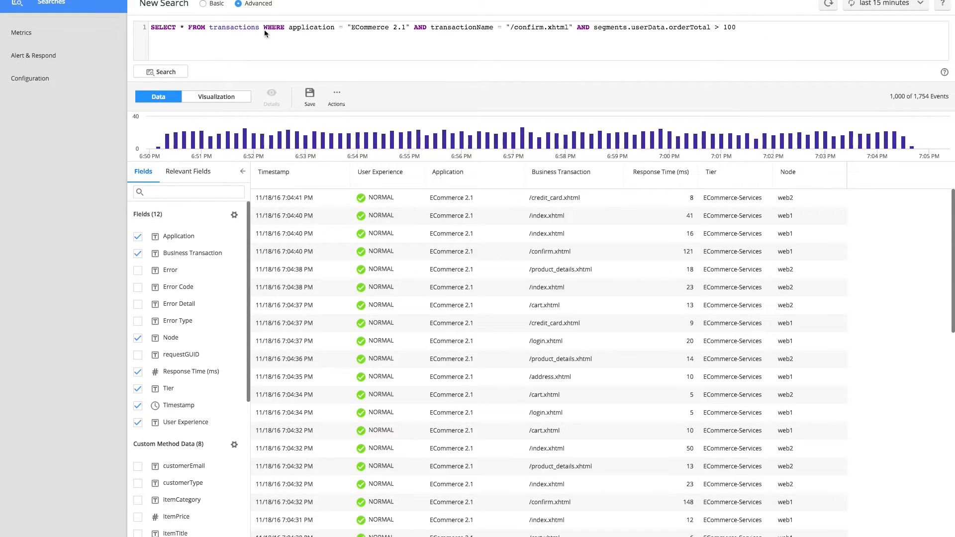
click(168, 71)
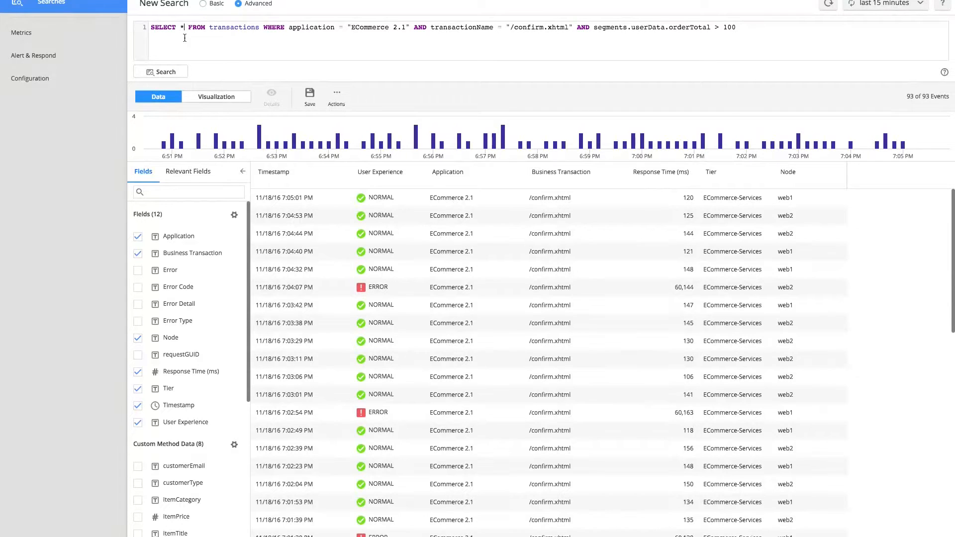
- Change the query to select count(*) instead of all fields, run it, and visualize the result as a single number
key(BackSpace)
text(count()
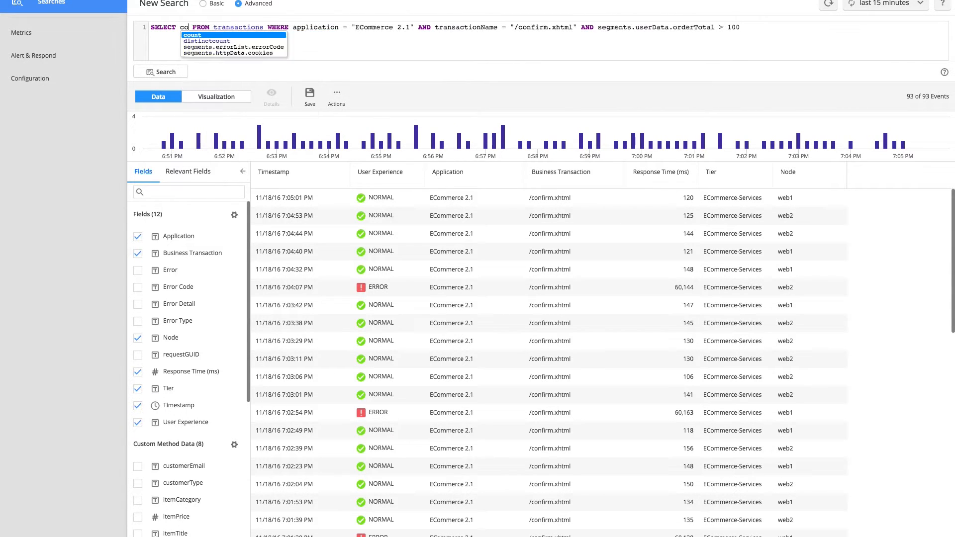
text(*))
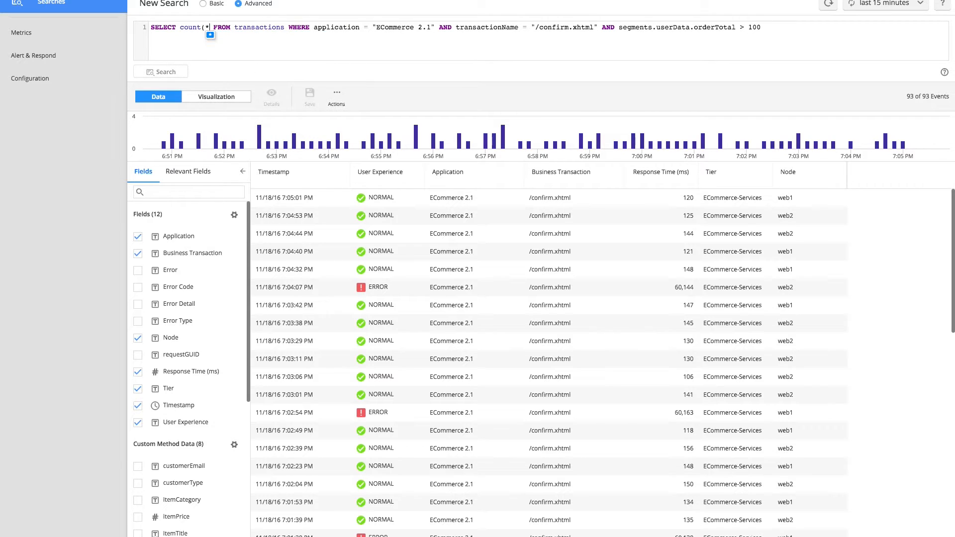
click(159, 71)
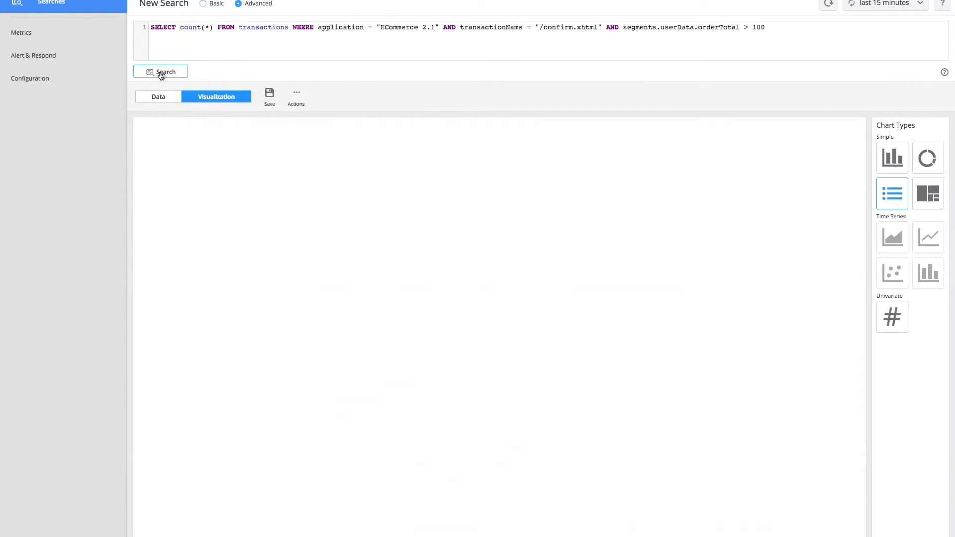
click(880, 322)
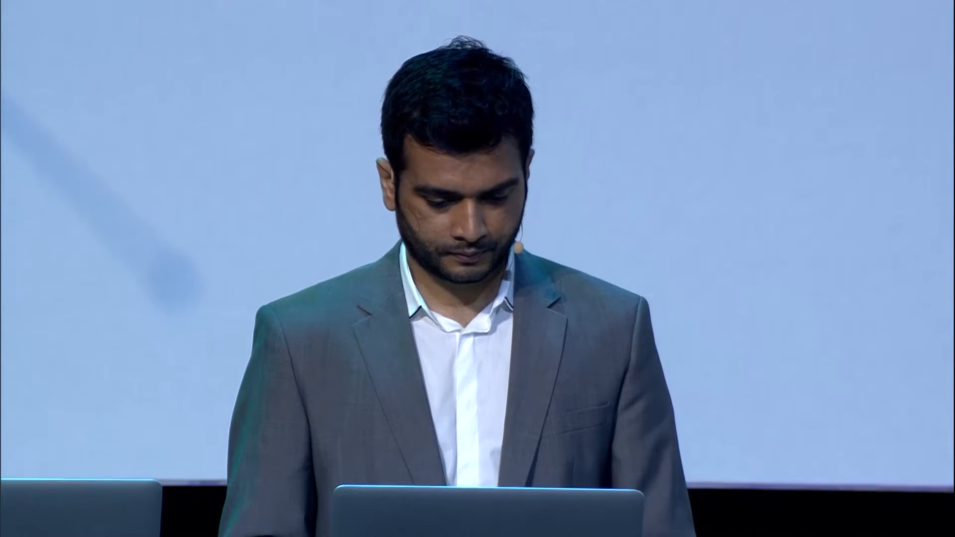
- Save the search as a metric named HighValueOrders and select it in the metrics list
text(ighValueOrders)
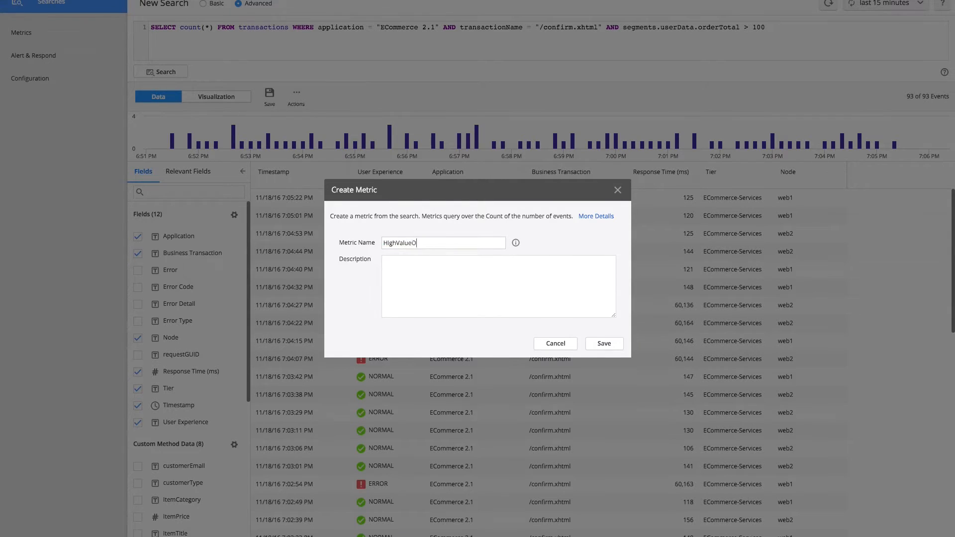
click(605, 344)
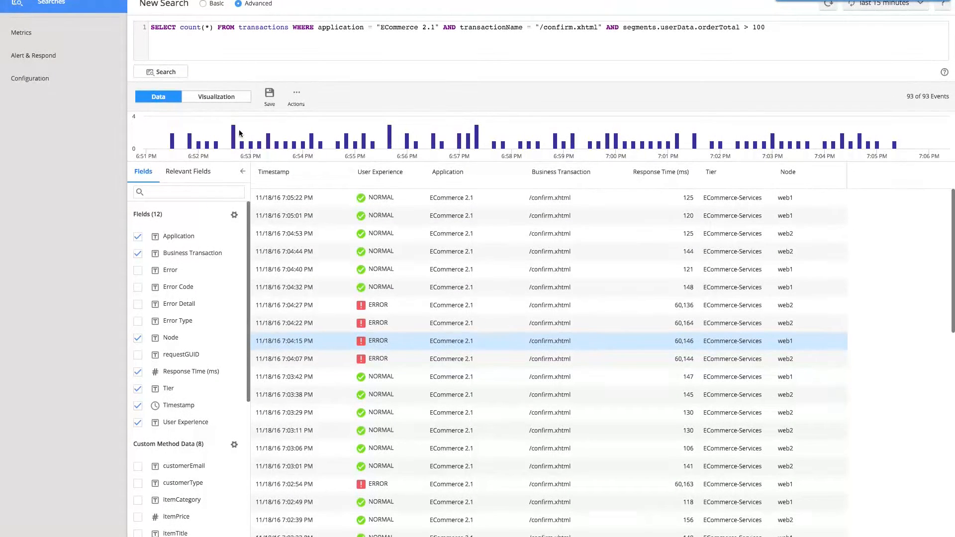
click(61, 34)
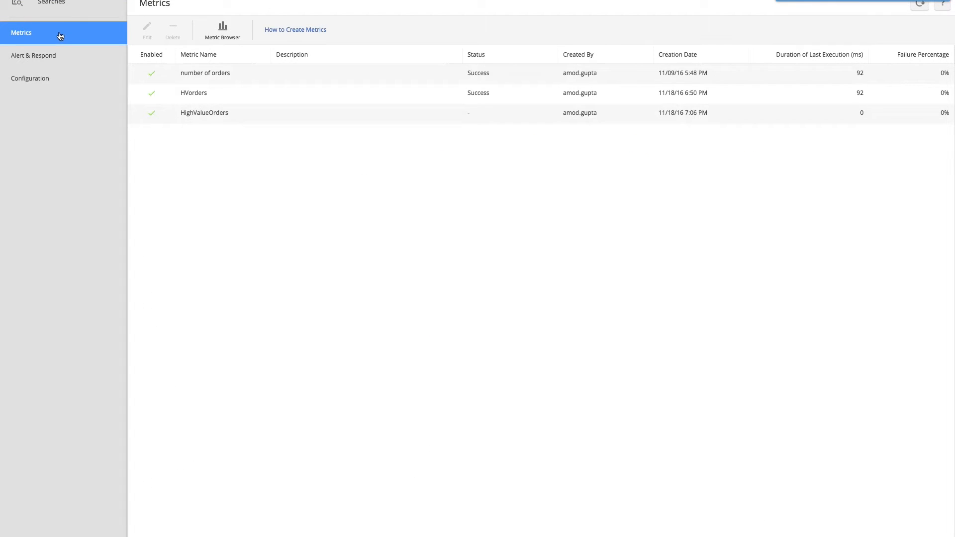
click(179, 120)
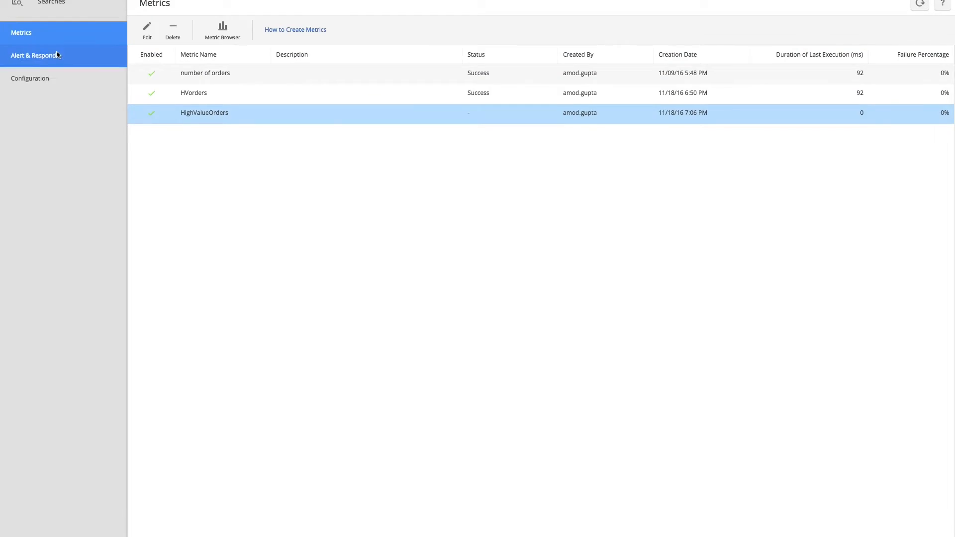
- Create a health rule named HVOrdersHR for Analytics under Alert & Respond and proceed to its critical condition
click(57, 55)
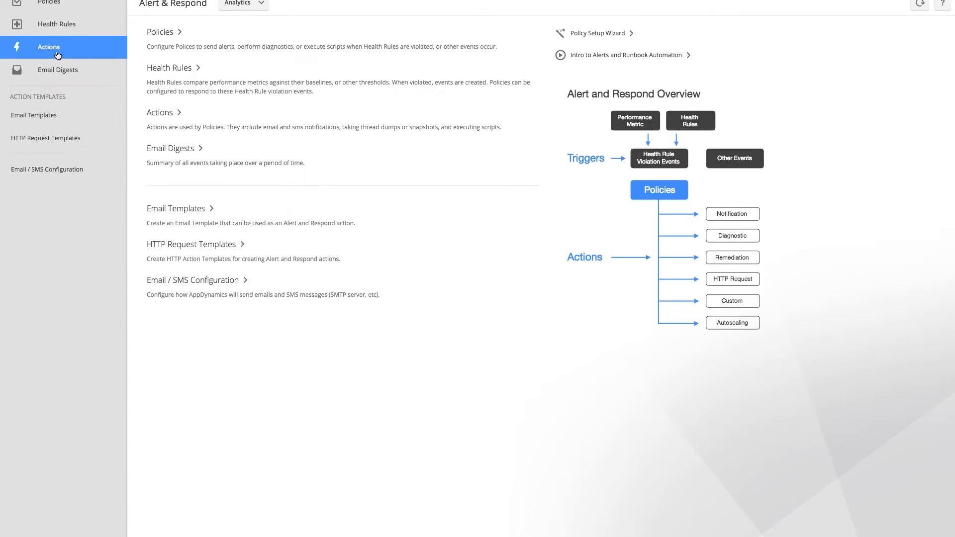
click(165, 70)
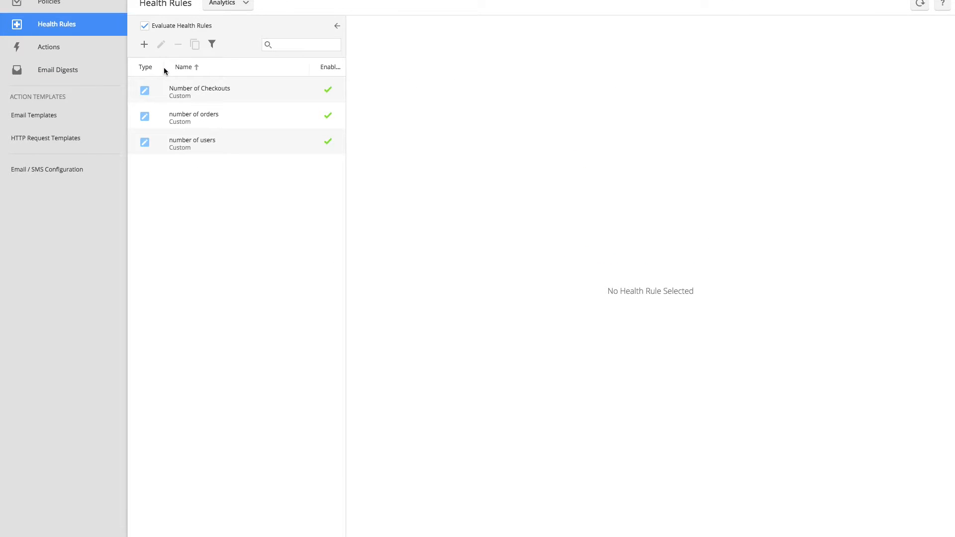
click(146, 48)
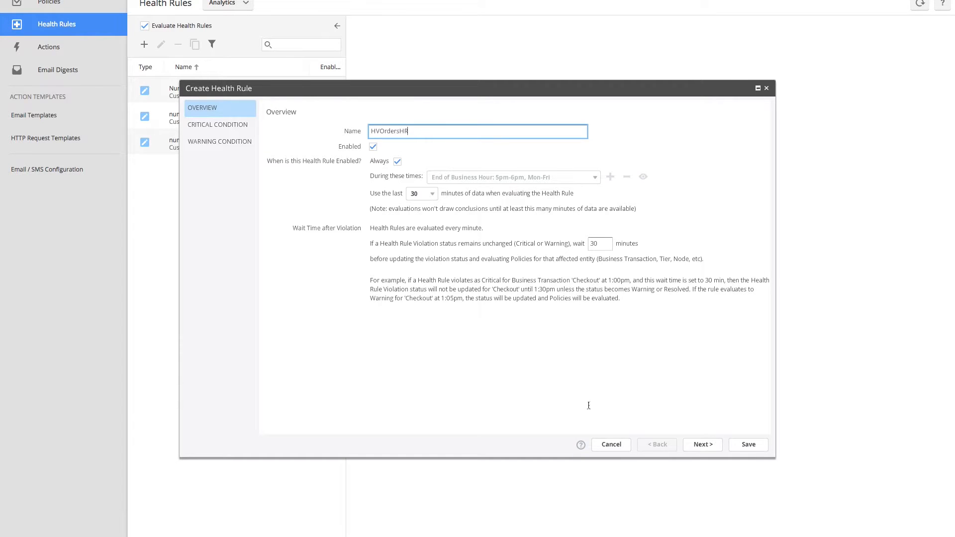
click(704, 444)
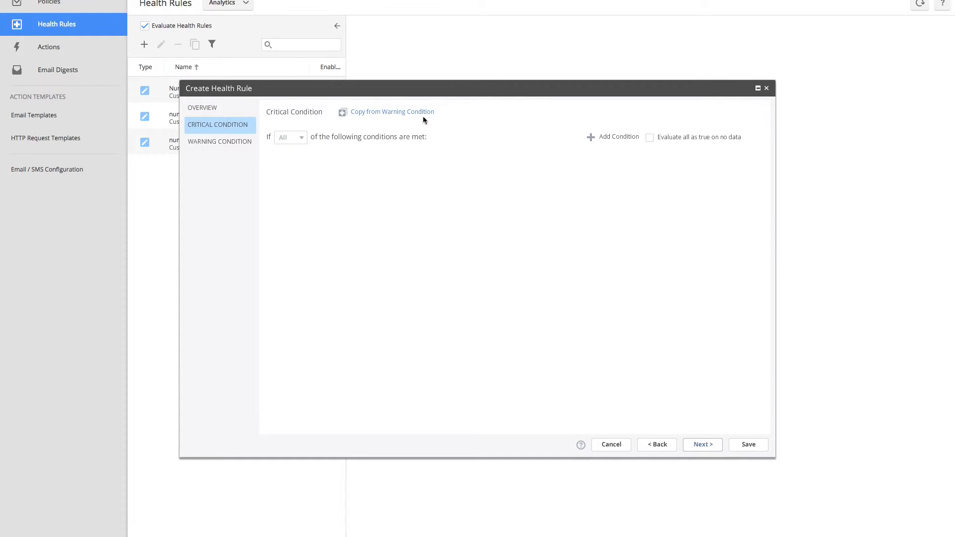
- Add a critical condition that evaluates the value of the HighValueOrders analytics metric
click(609, 139)
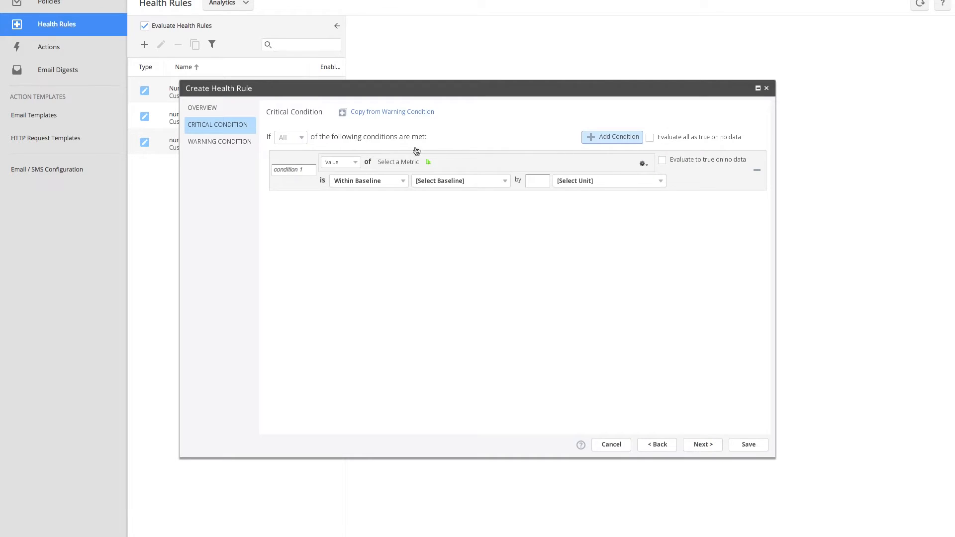
click(432, 181)
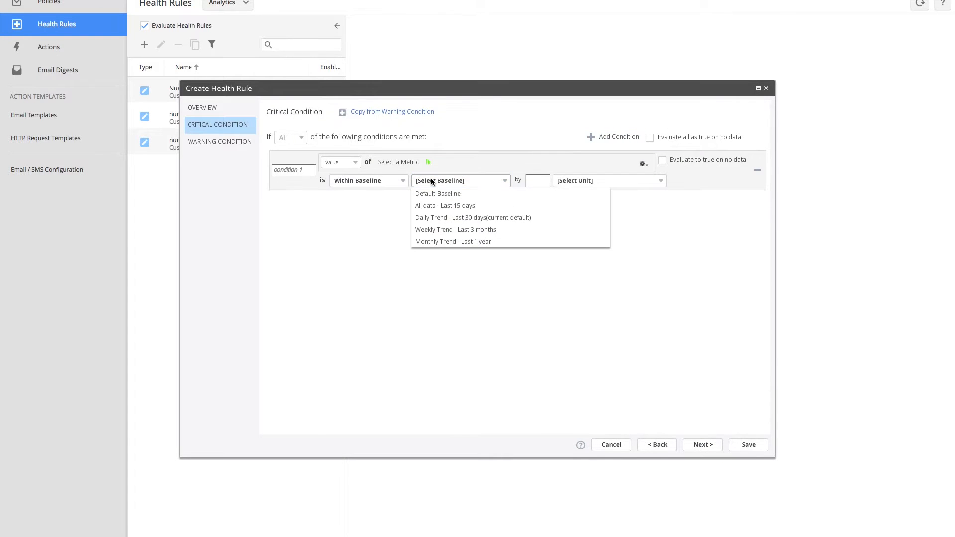
click(456, 156)
click(414, 161)
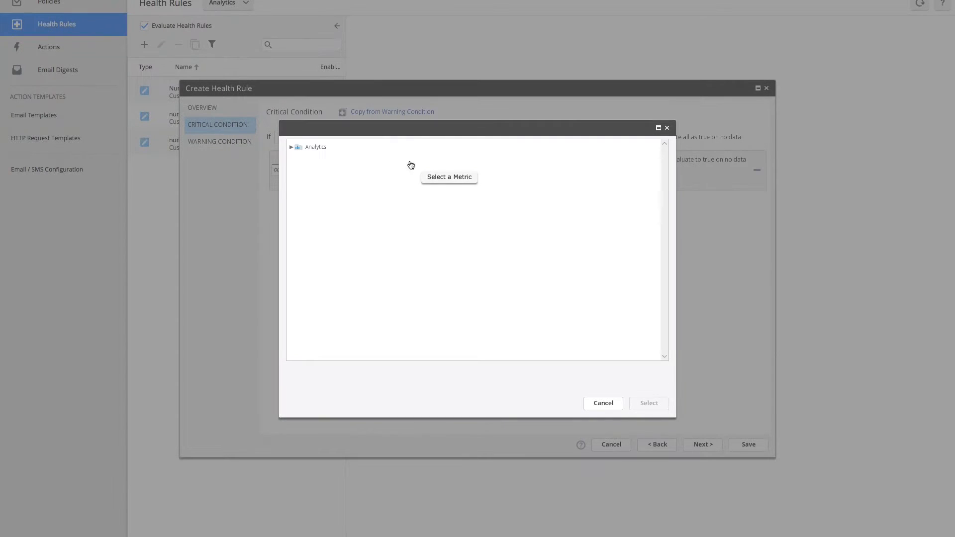
click(293, 146)
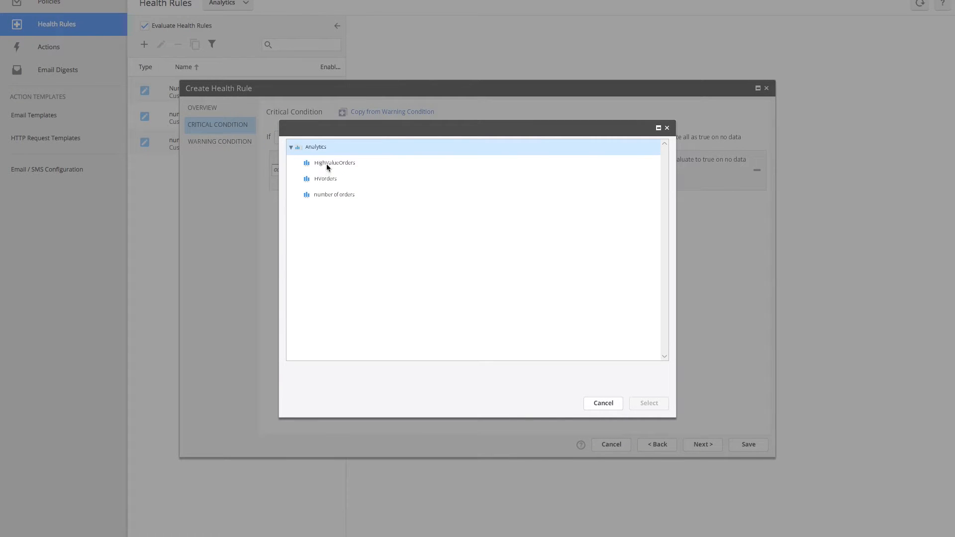
click(328, 166)
click(649, 403)
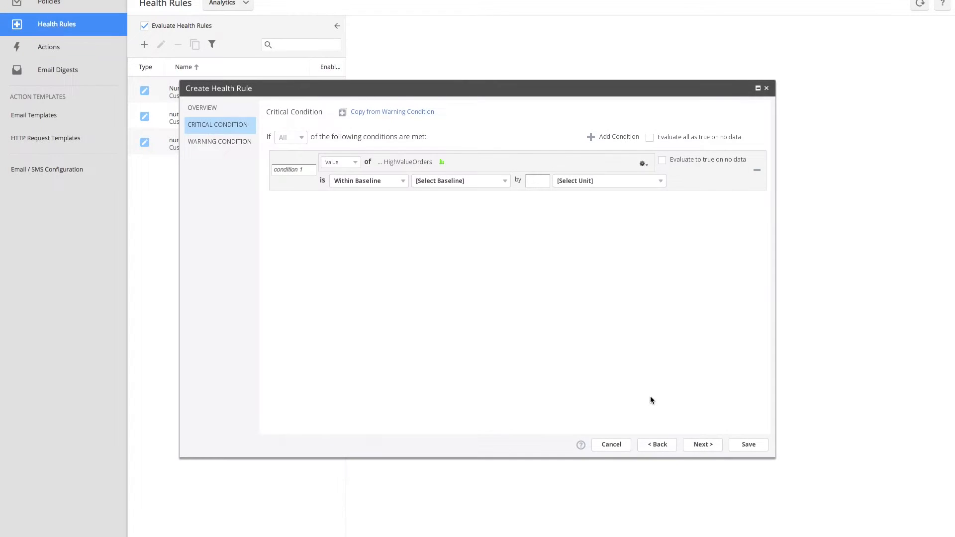
- Set the condition to within the Default Baseline by 2 Baseline Standard Deviation(s) and save the health rule
click(491, 181)
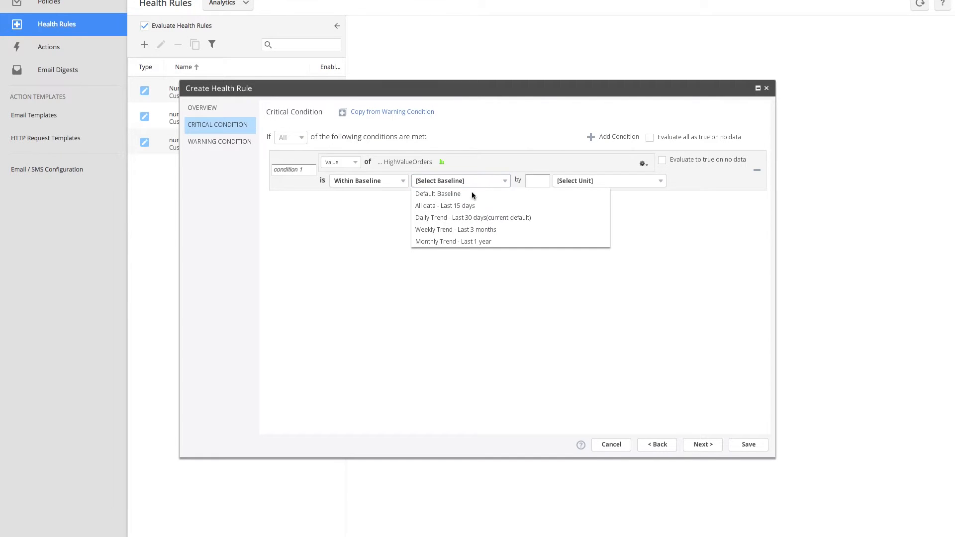
click(472, 194)
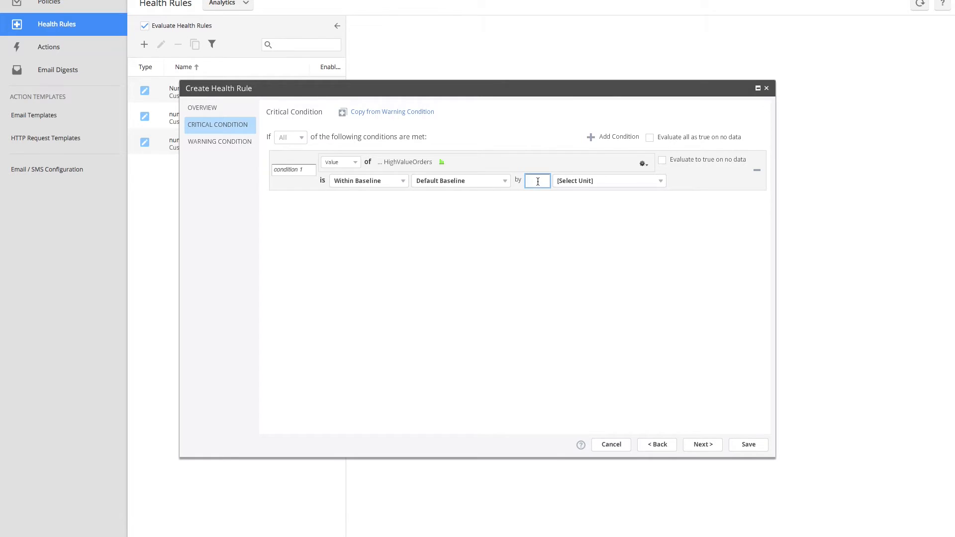
click(586, 181)
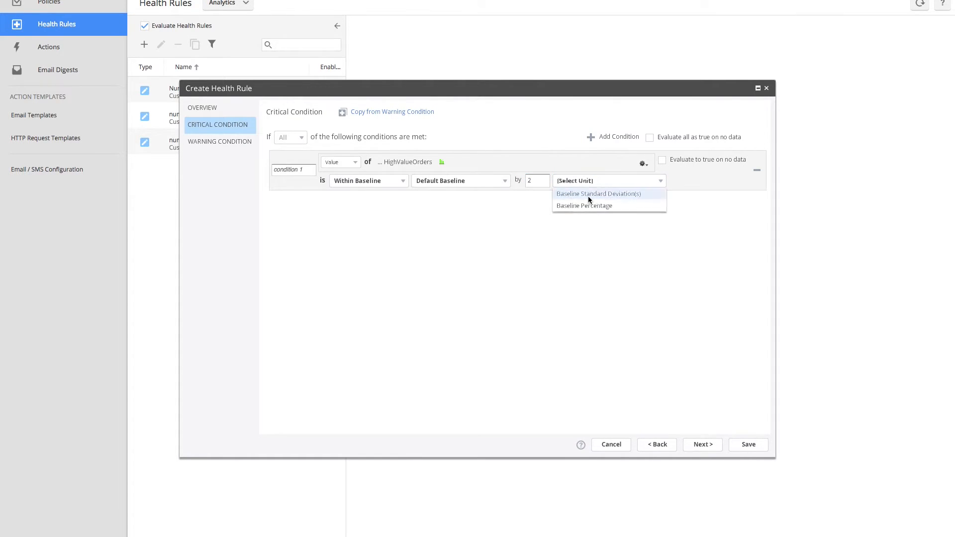
click(589, 198)
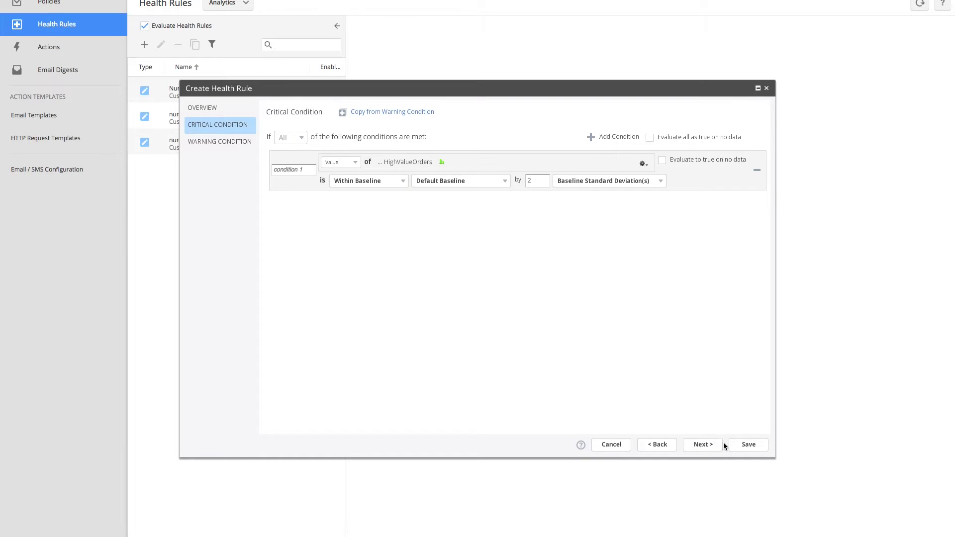
click(740, 445)
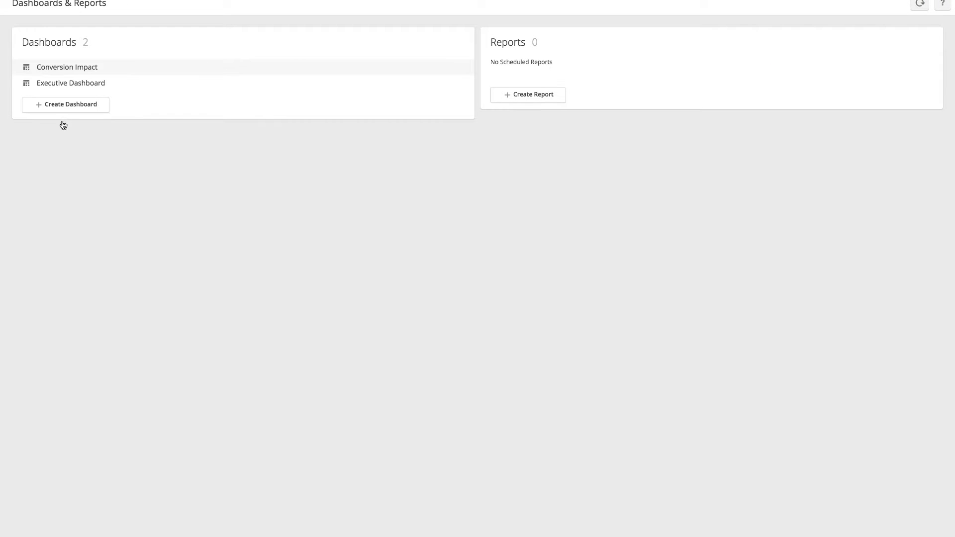
- Create a dashboard named New Dash with the grid layout canvas
click(62, 104)
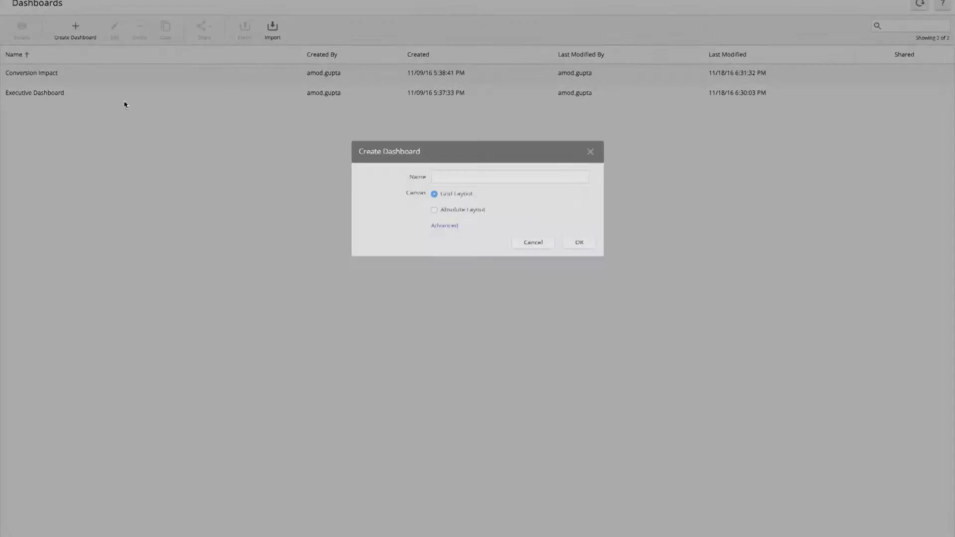
text(New Dash)
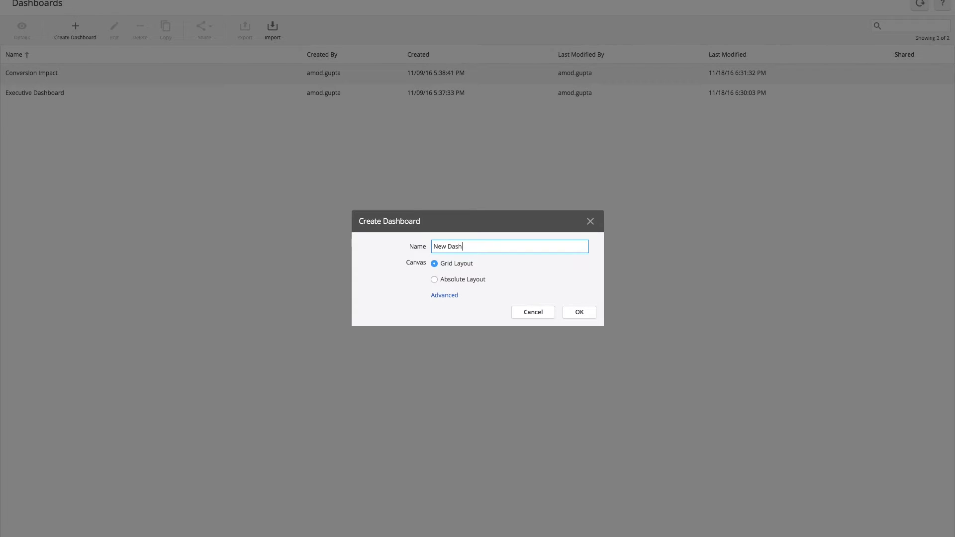
click(572, 312)
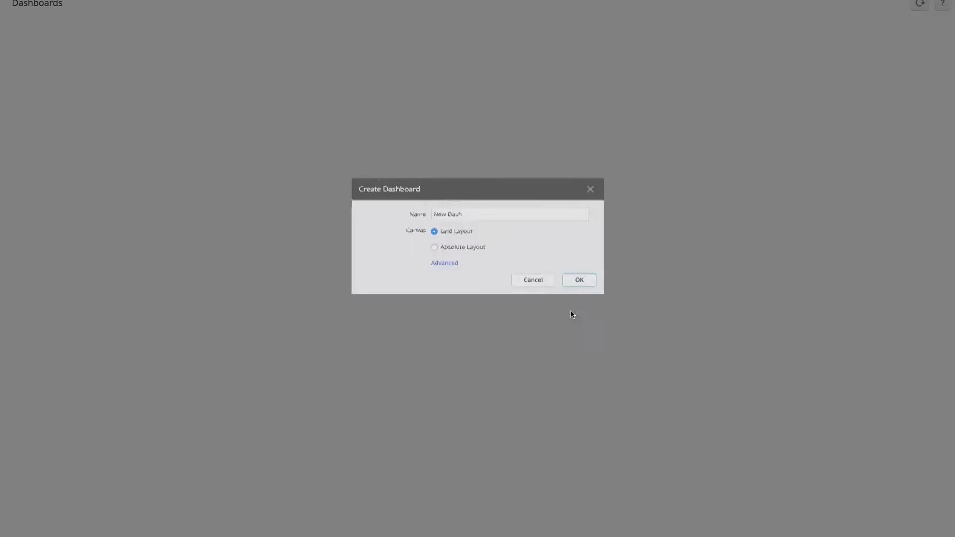
- Add a Health Status widget to the dashboard, assign it the HVOrdersHR rule from the Analytics application, and save it
click(40, 31)
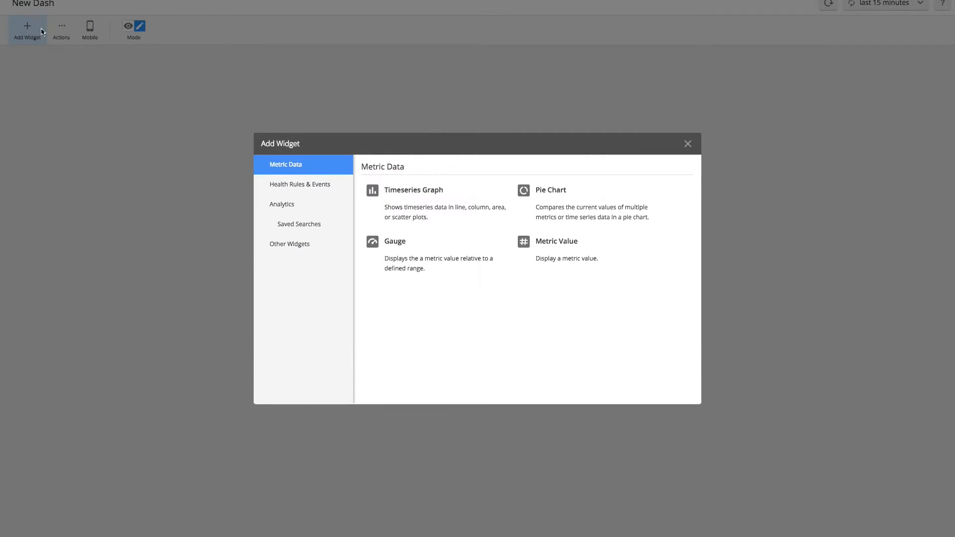
click(295, 185)
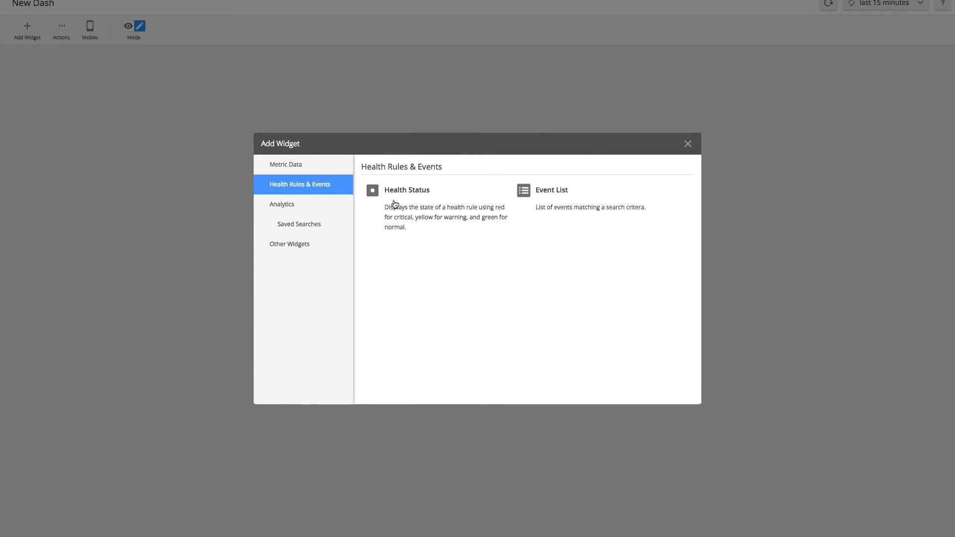
click(394, 204)
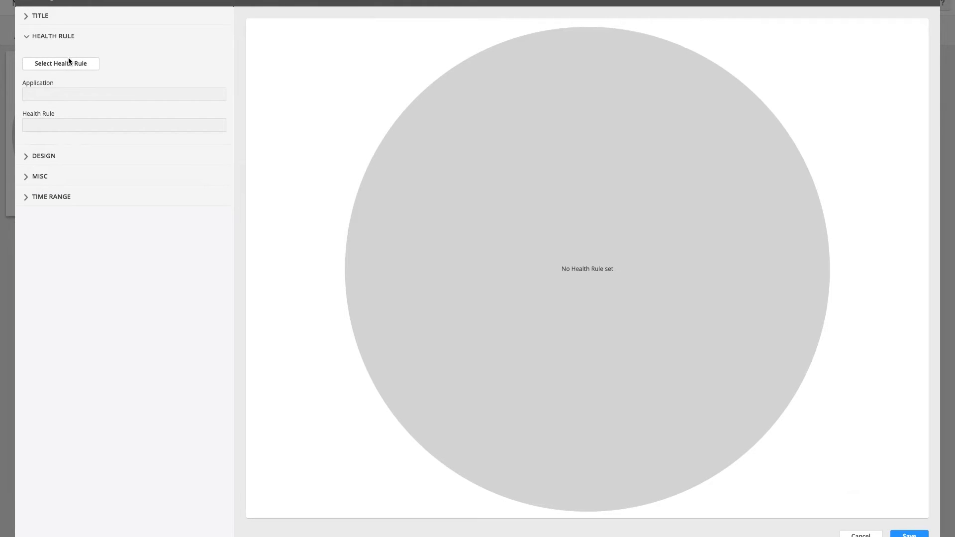
click(62, 61)
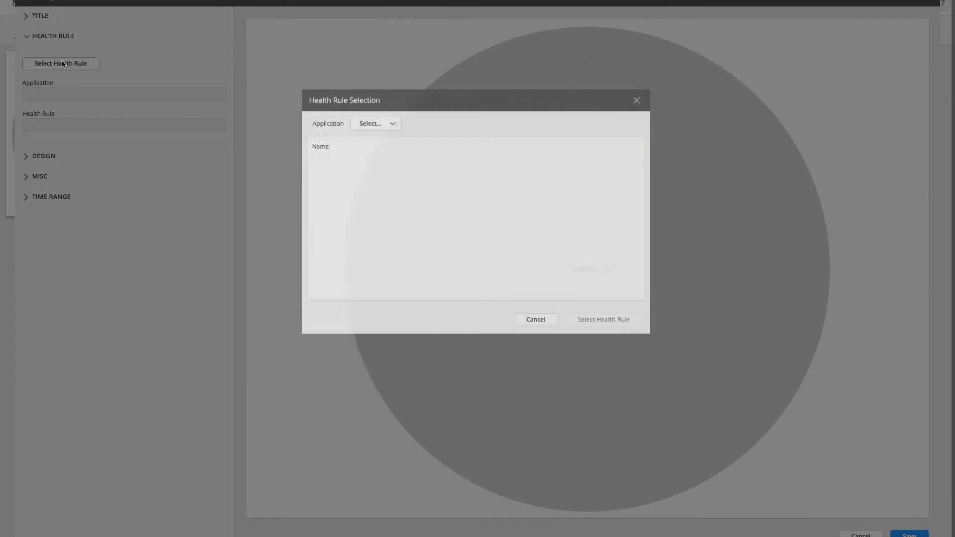
click(369, 181)
click(371, 260)
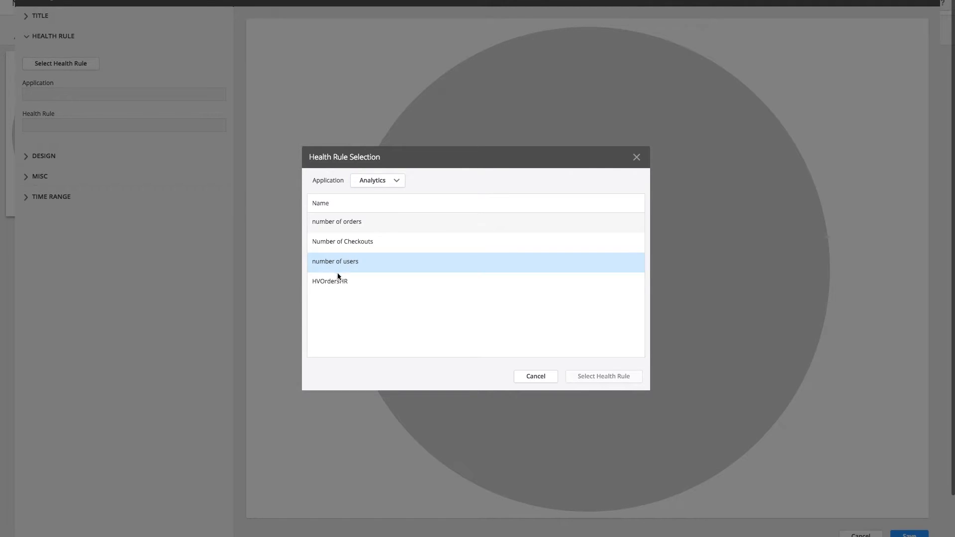
click(336, 282)
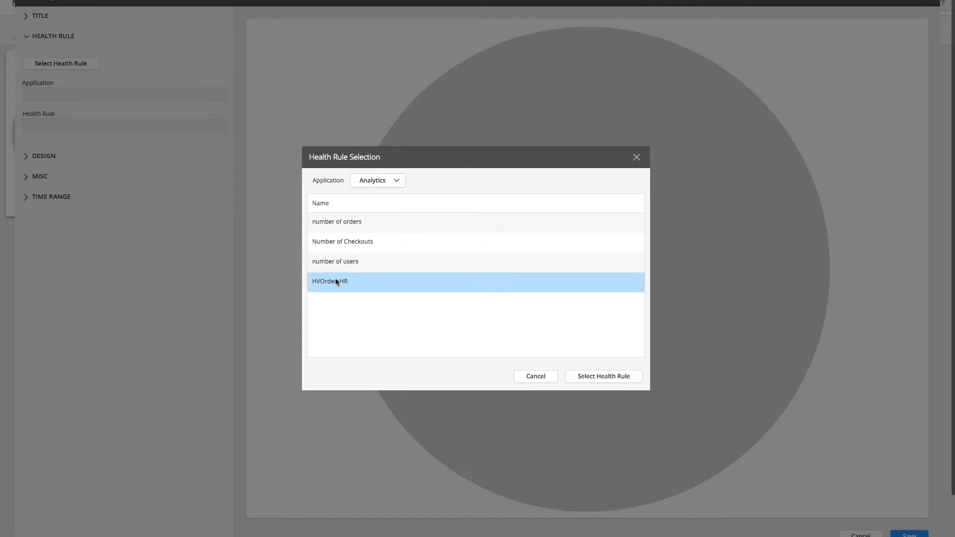
click(597, 377)
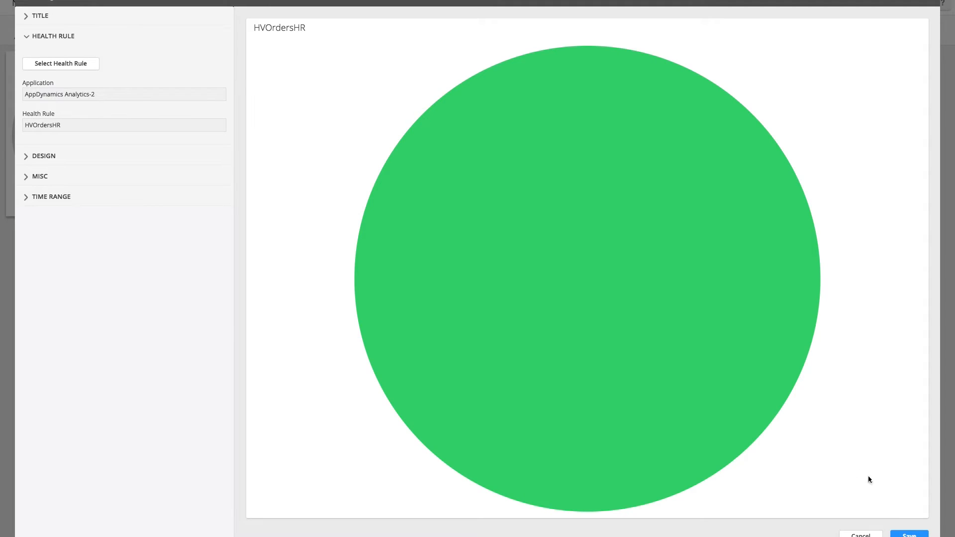
click(908, 534)
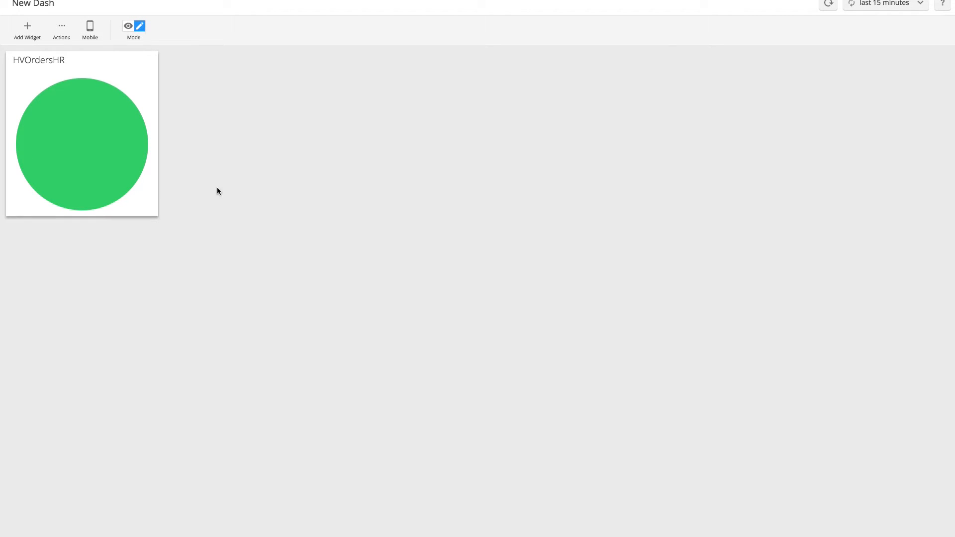
- Change the funnel widget's data source to Browser Sessions and accept clearing its steps
click(150, 194)
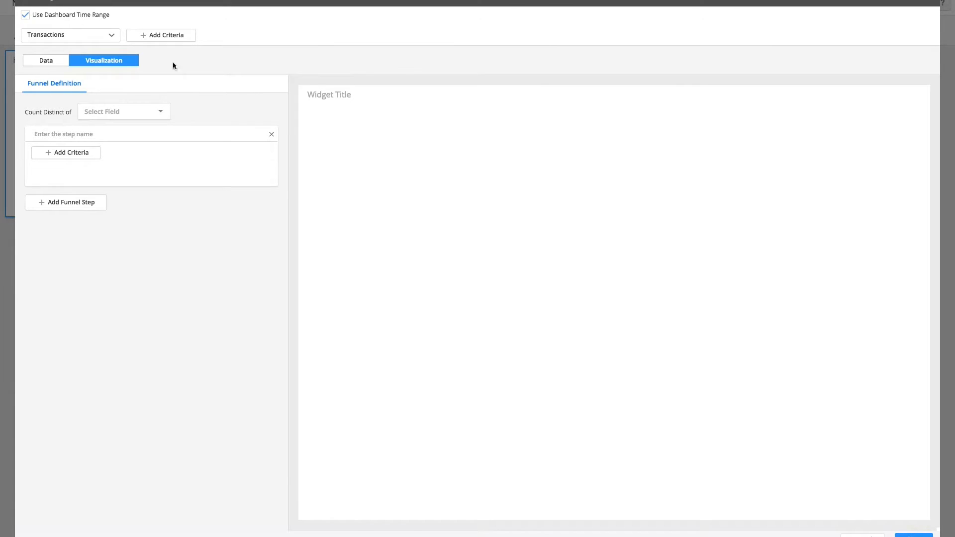
click(109, 39)
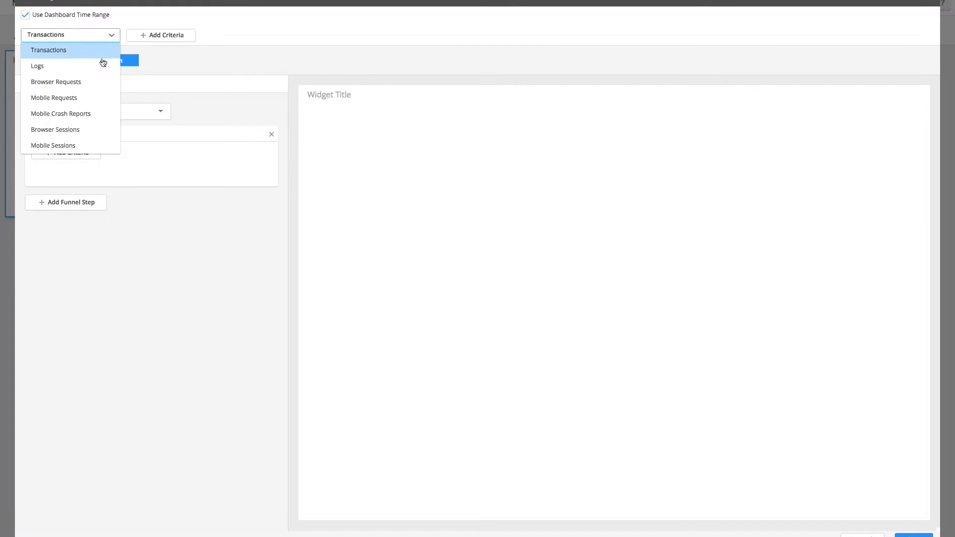
click(66, 130)
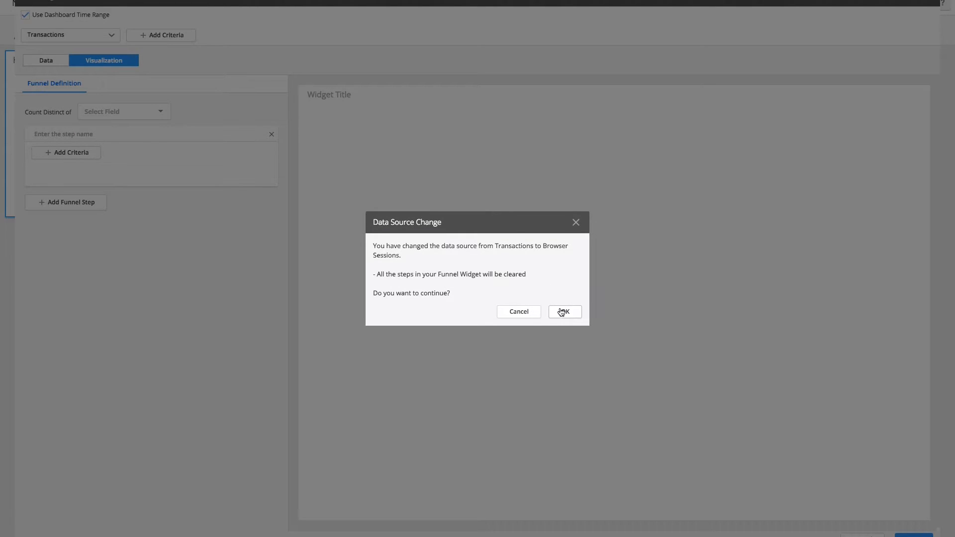
click(561, 312)
- Add an App Key criterion to the funnel widget and filter it to the listed application key
click(171, 36)
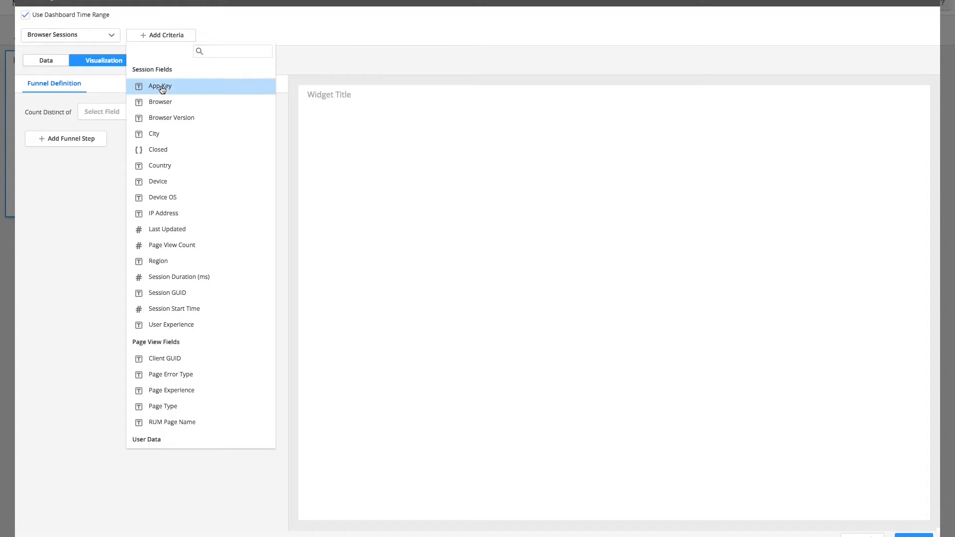
click(162, 88)
click(279, 35)
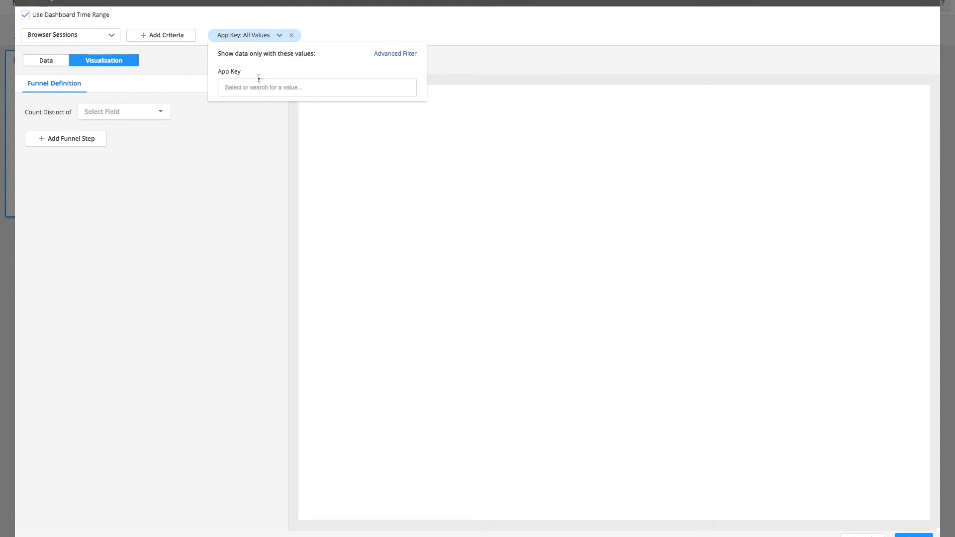
click(256, 87)
click(251, 103)
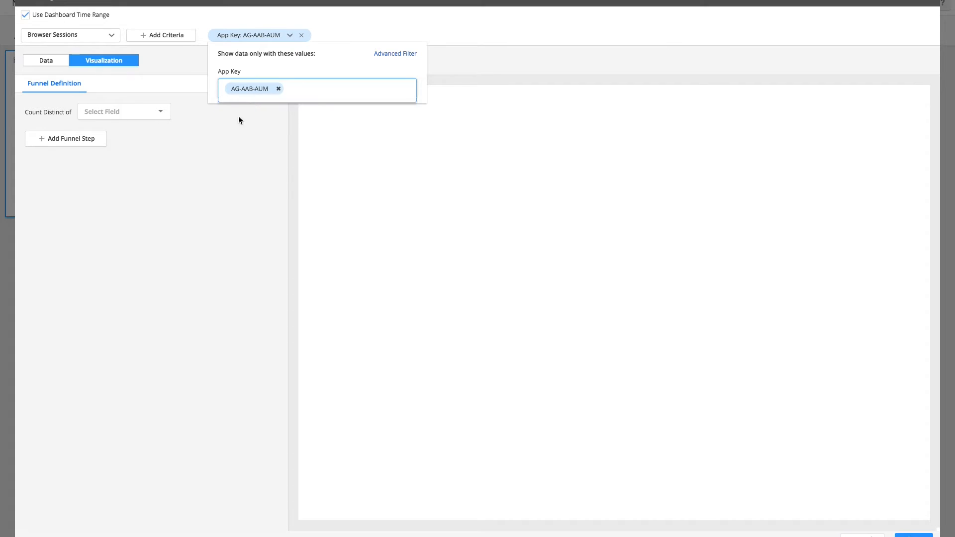
click(234, 124)
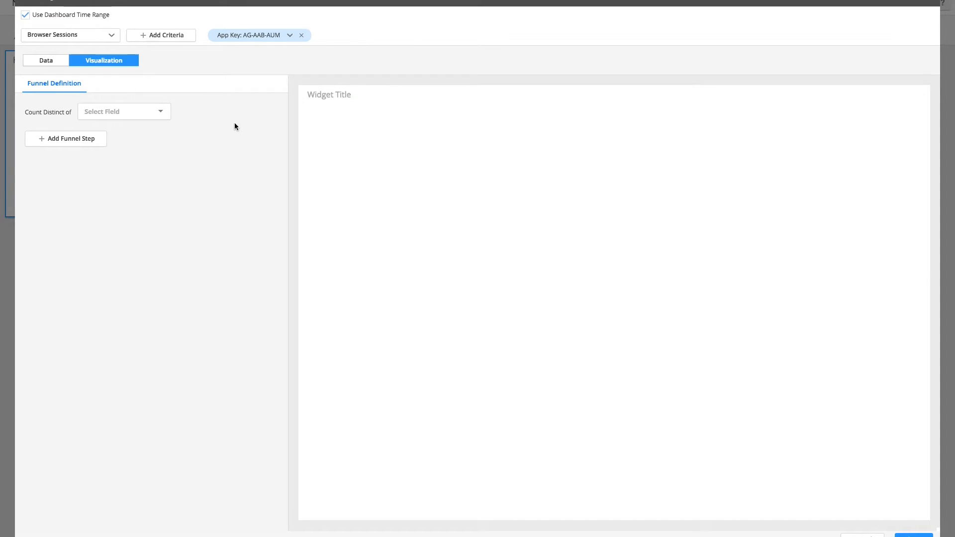
- Set the funnel to count distinct Session GUID values
click(162, 112)
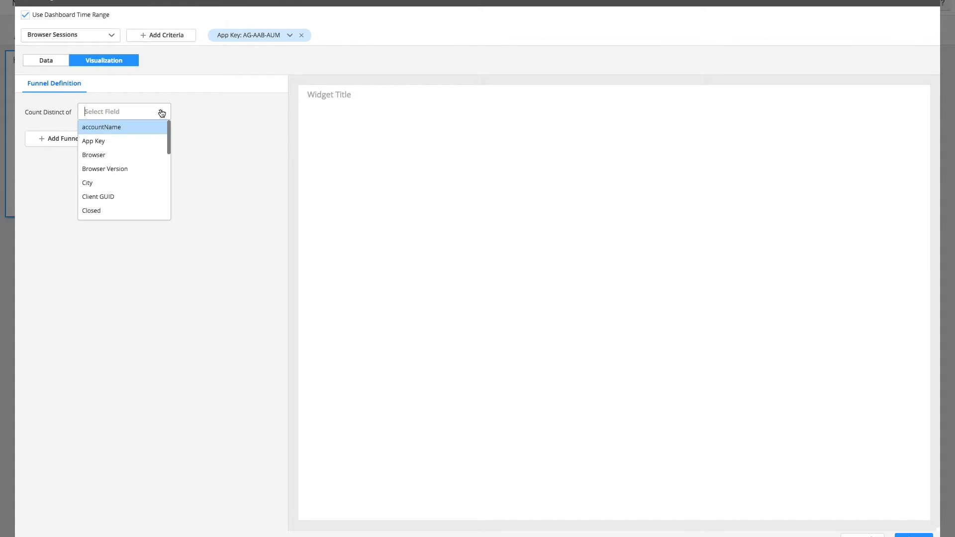
text(session g)
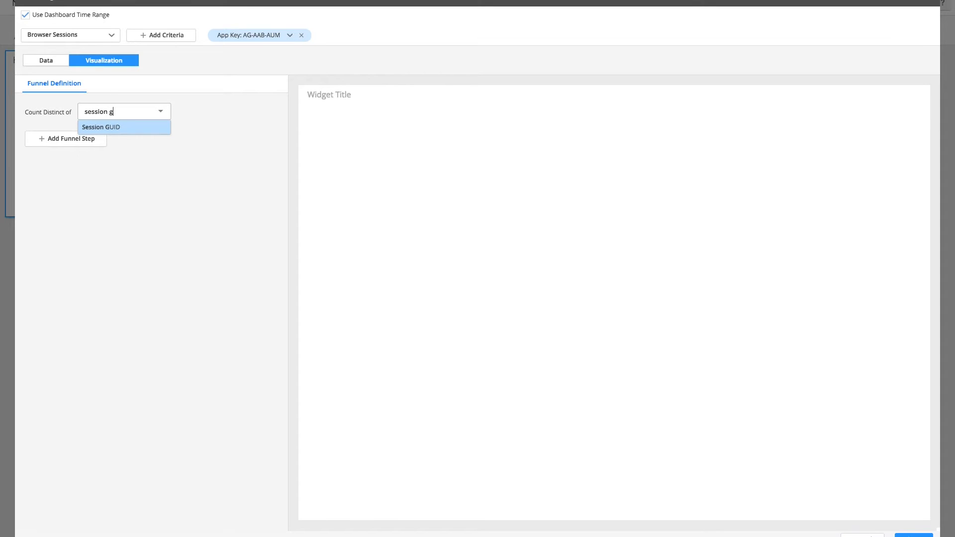
click(149, 127)
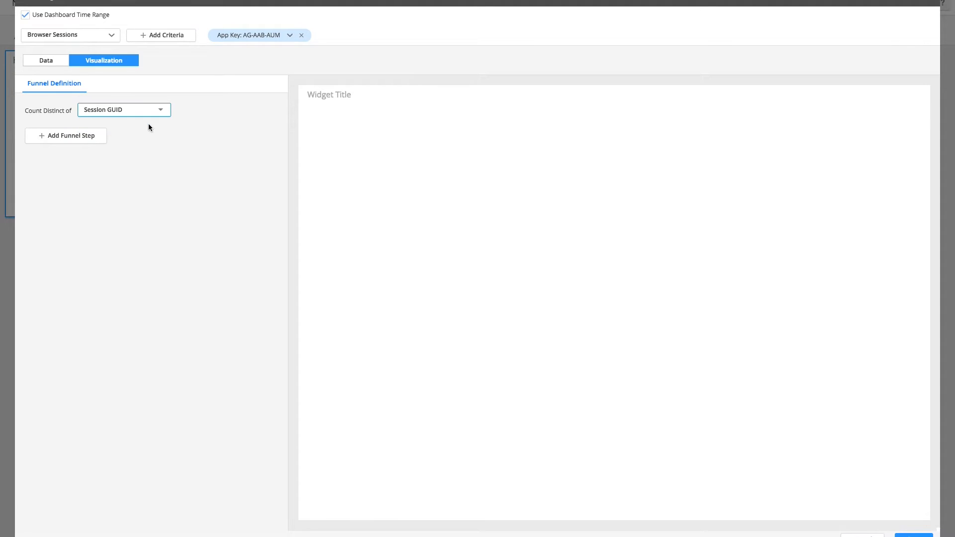
- Add a funnel step named Home Page and give it a RUM Page Name criterion
click(88, 135)
click(80, 131)
text(Home Page)
click(129, 172)
click(96, 153)
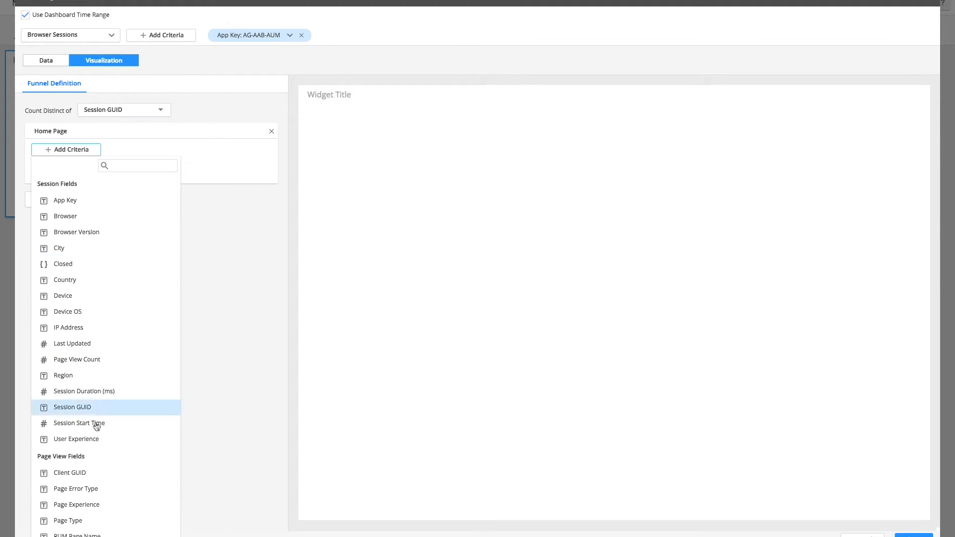
click(89, 534)
- Try to filter the Home Page step's RUM Page Name by searching for "ind"
click(121, 169)
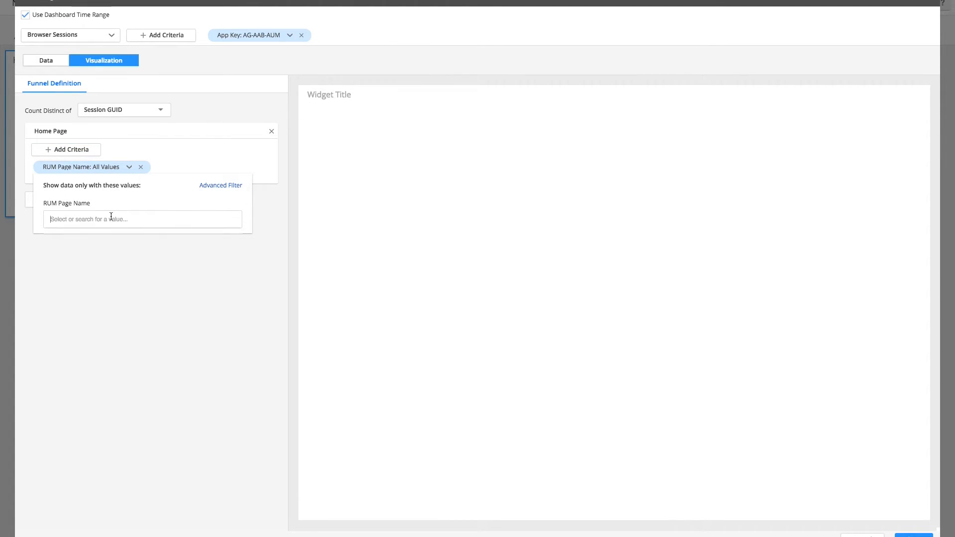
click(111, 218)
text(ind)
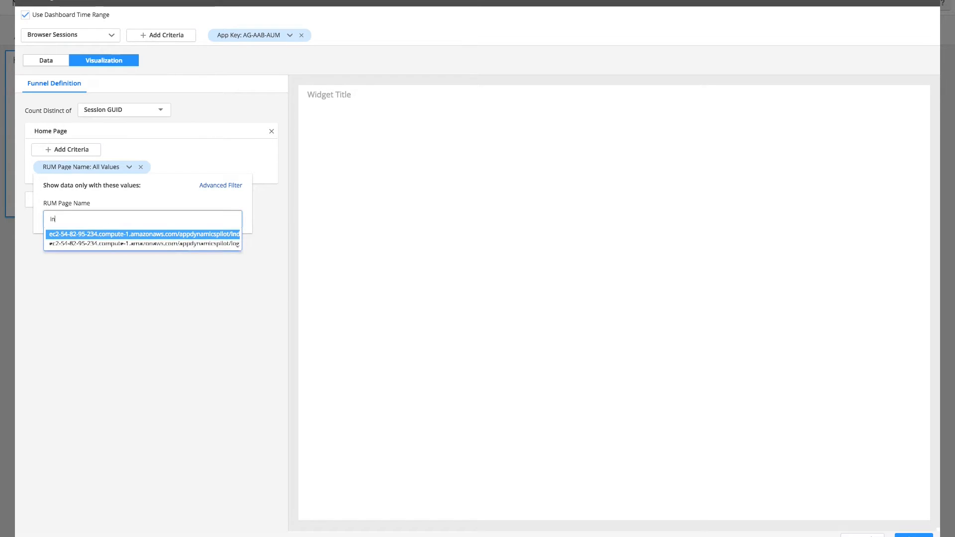
click(130, 279)
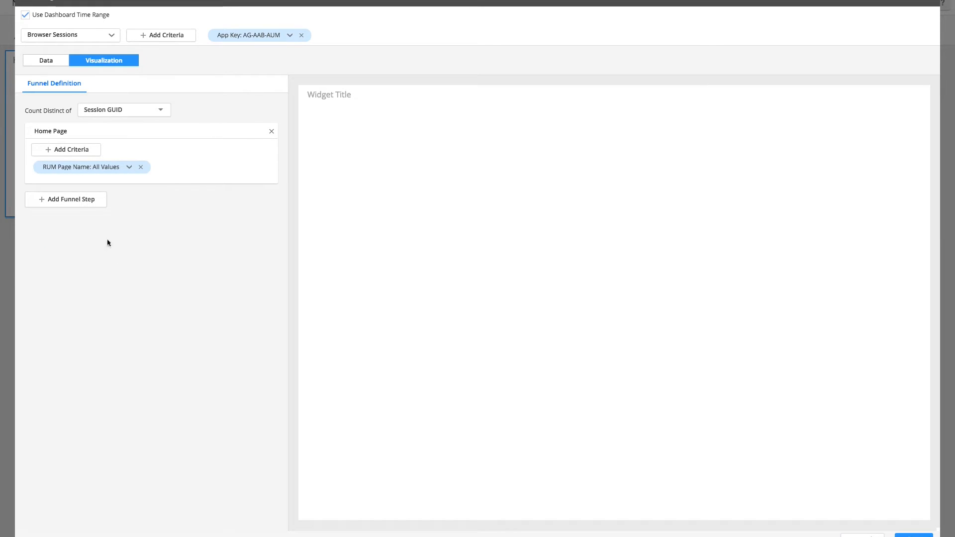
- Add a second funnel step and filter the Home Page step's RUM Page Name to the page starting with appdynamicspilot/ind
click(83, 205)
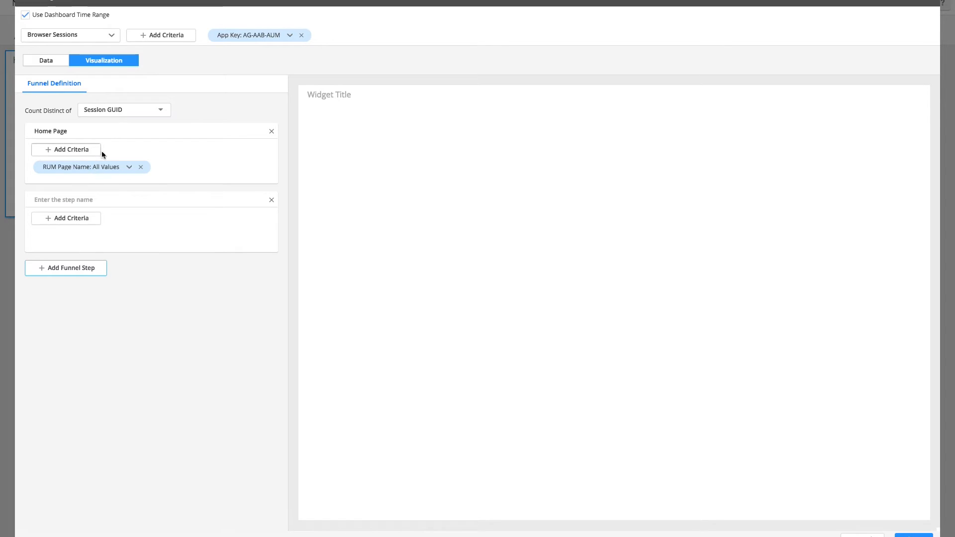
click(114, 168)
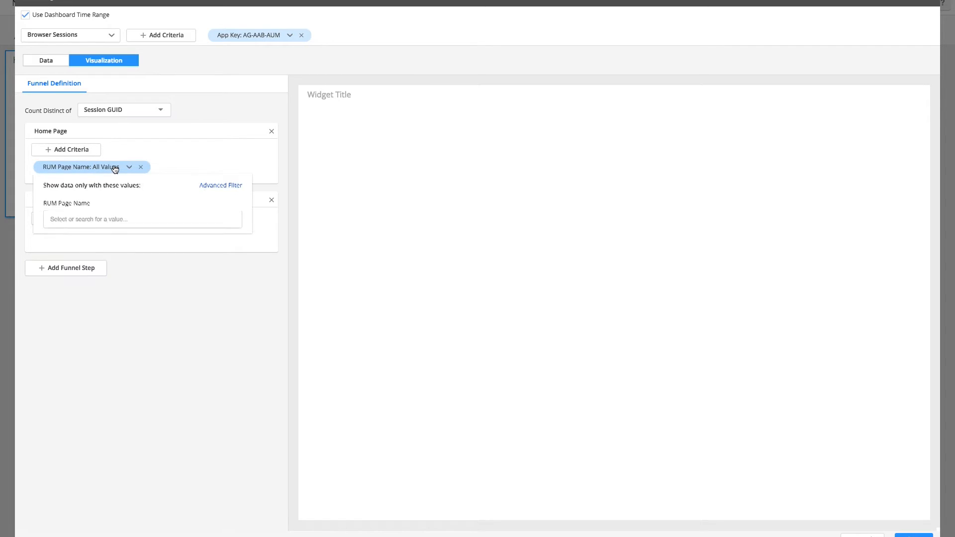
click(107, 219)
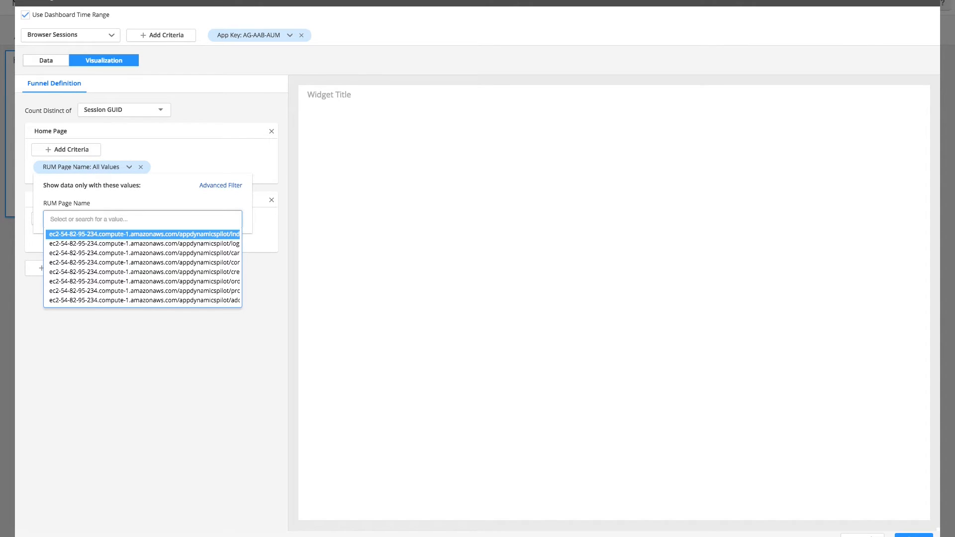
click(115, 234)
click(269, 265)
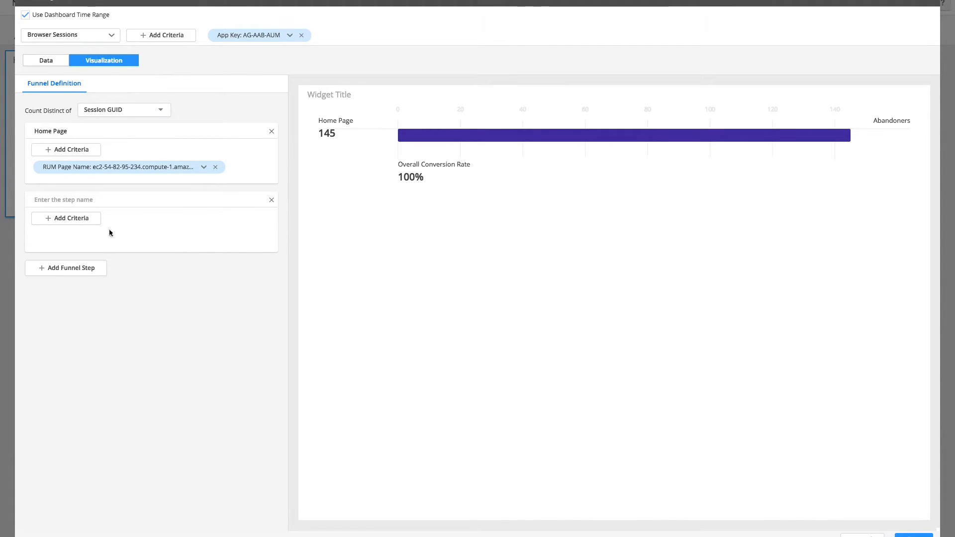
- Name the second funnel step Log In and add a RUM Page Name criterion to it
click(84, 200)
text(Log In)
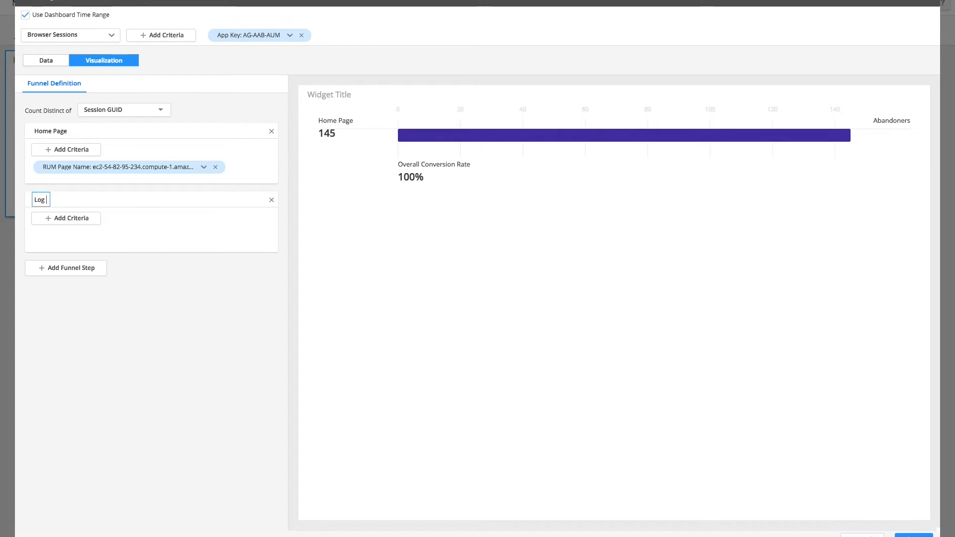
click(76, 221)
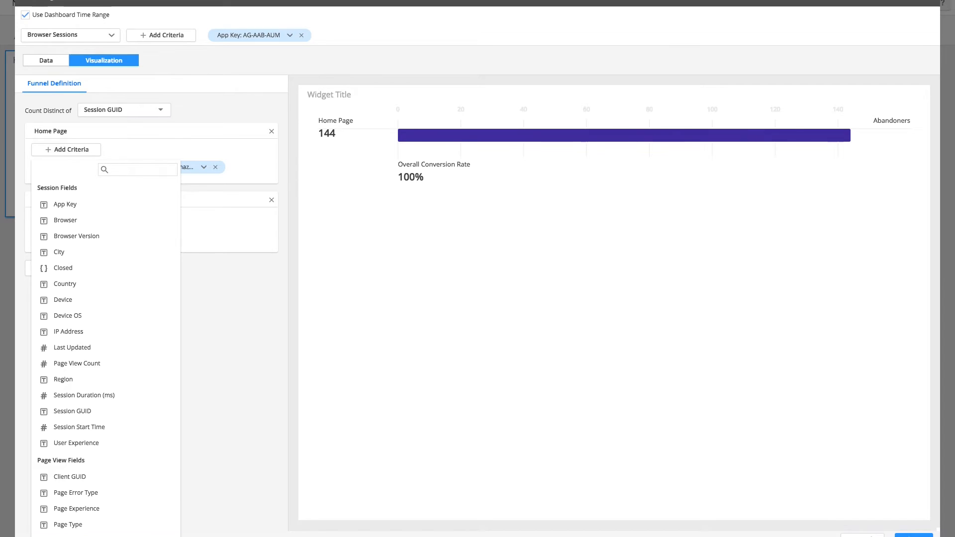
click(70, 535)
- Filter the Log In step's RUM Page Name to the appdynamicspilot page found by searching for "login"
click(134, 237)
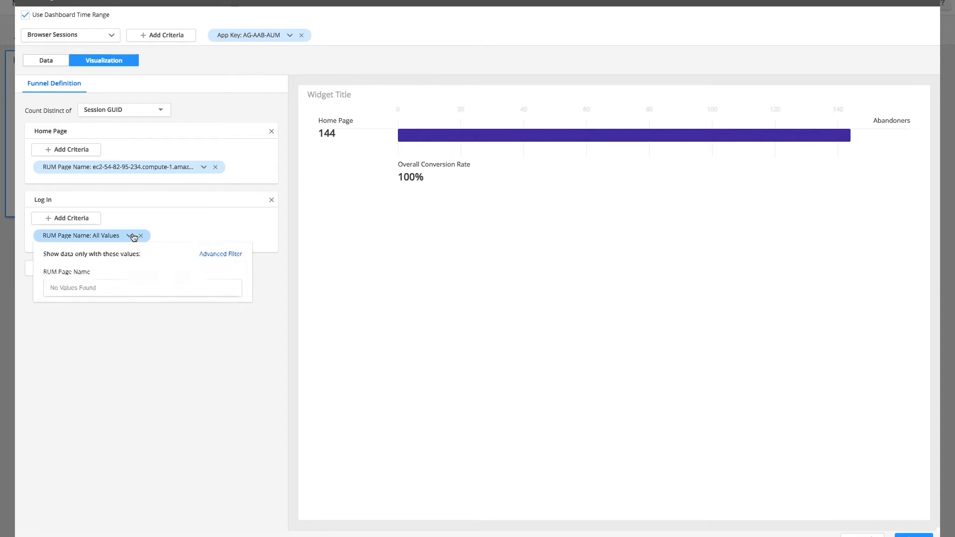
click(123, 286)
text(login)
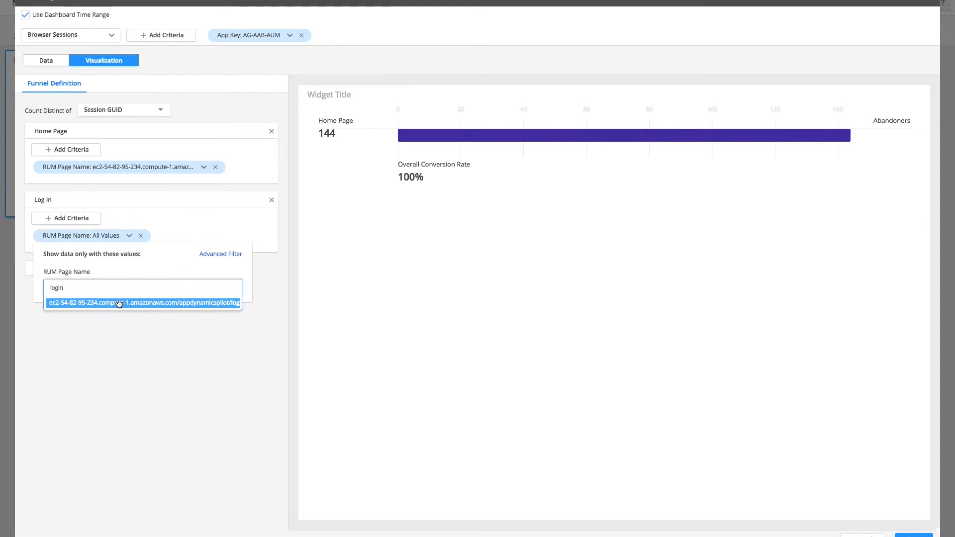
click(119, 304)
click(160, 333)
- Add a third funnel step named Add To Cart
click(80, 270)
click(77, 268)
text(Add TO Ca)
key(BackSpace)
key(BackSpace)
key(BackSpace)
key(BackSpace)
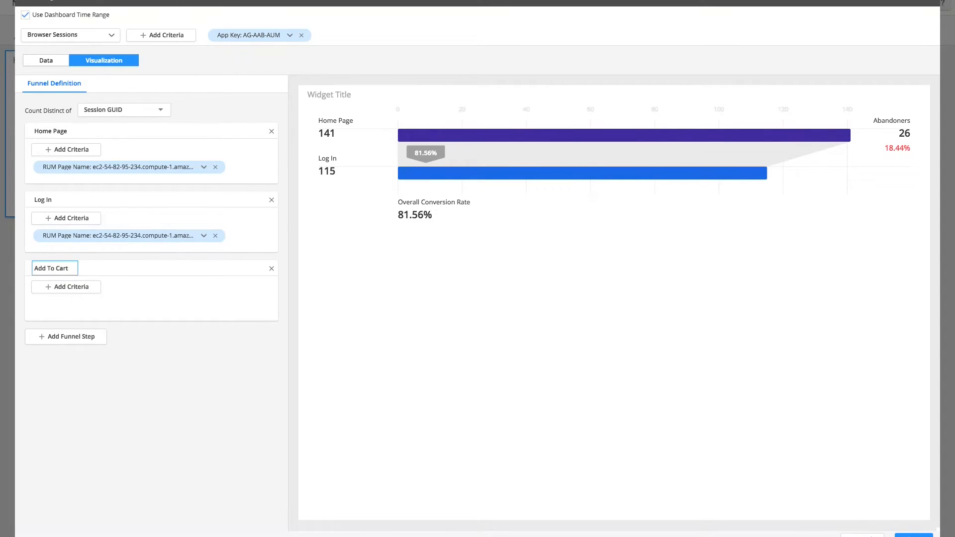
- Add a RUM Page Name criterion to the Add To Cart step, filtered to the page matching "cart"
click(68, 287)
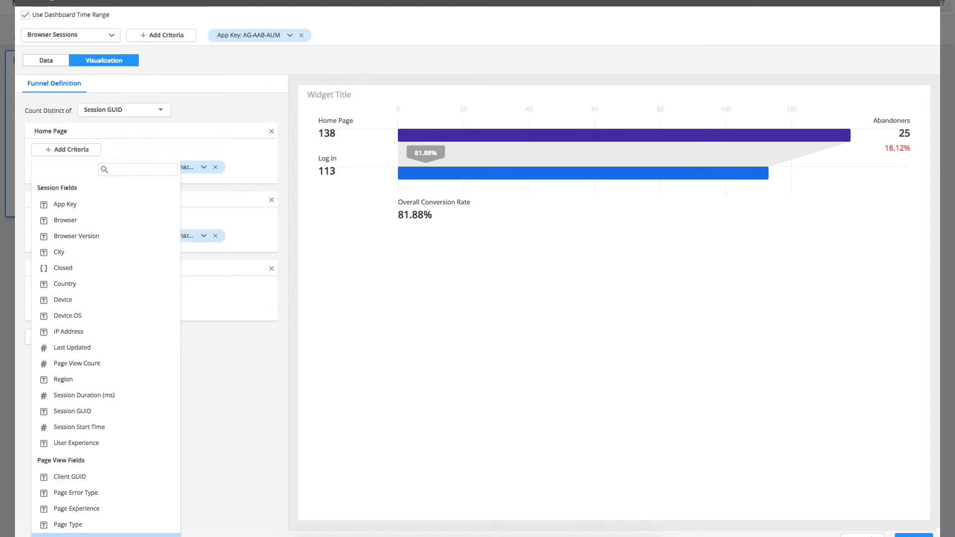
click(95, 536)
click(124, 309)
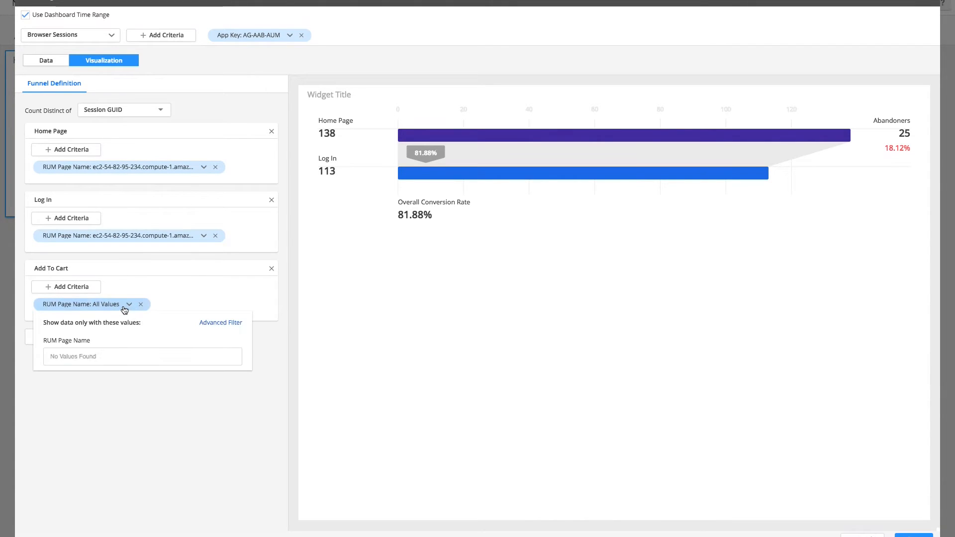
click(114, 350)
text(cart)
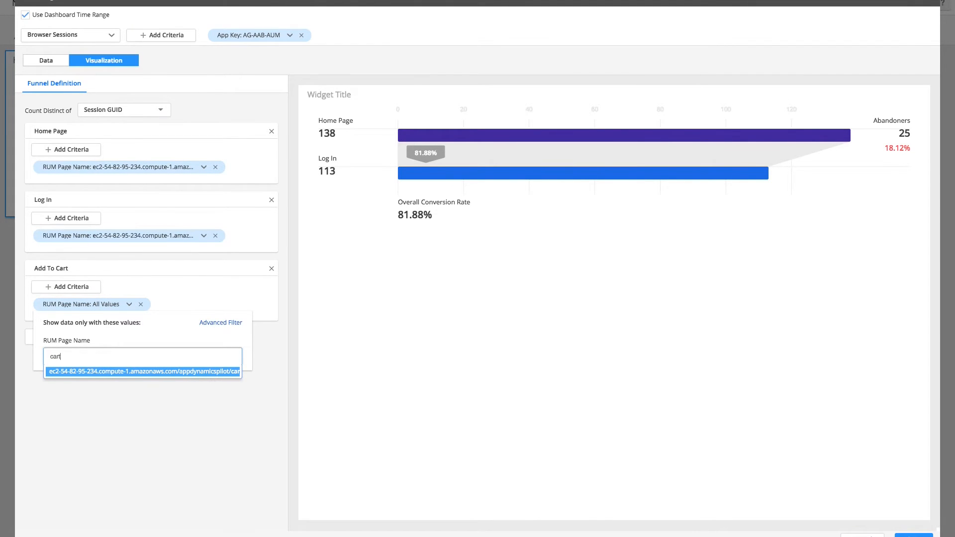
click(114, 372)
click(118, 412)
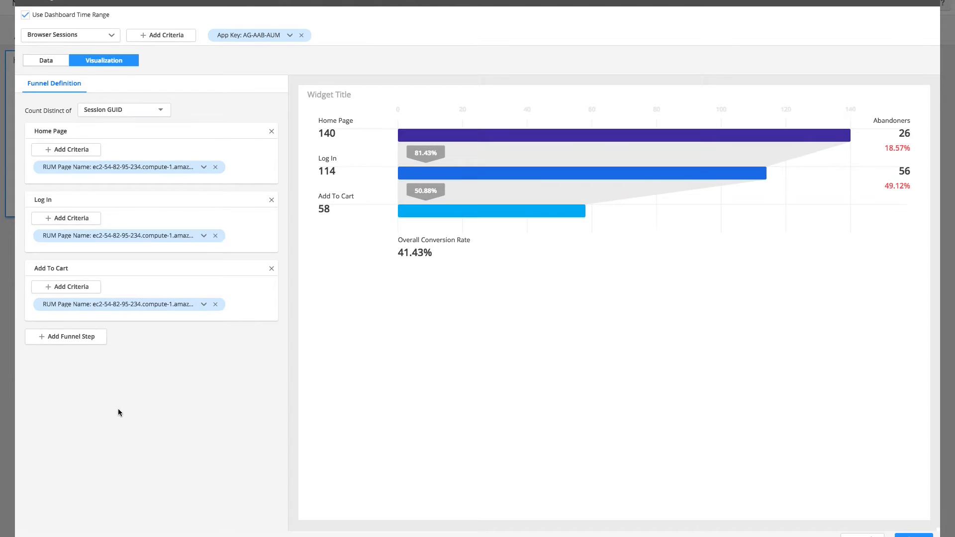
- Save the funnel widget with the title Conversion Funnel and enlarge it in both directions on the dashboard
click(330, 101)
text(Conversion Funnel)
click(914, 536)
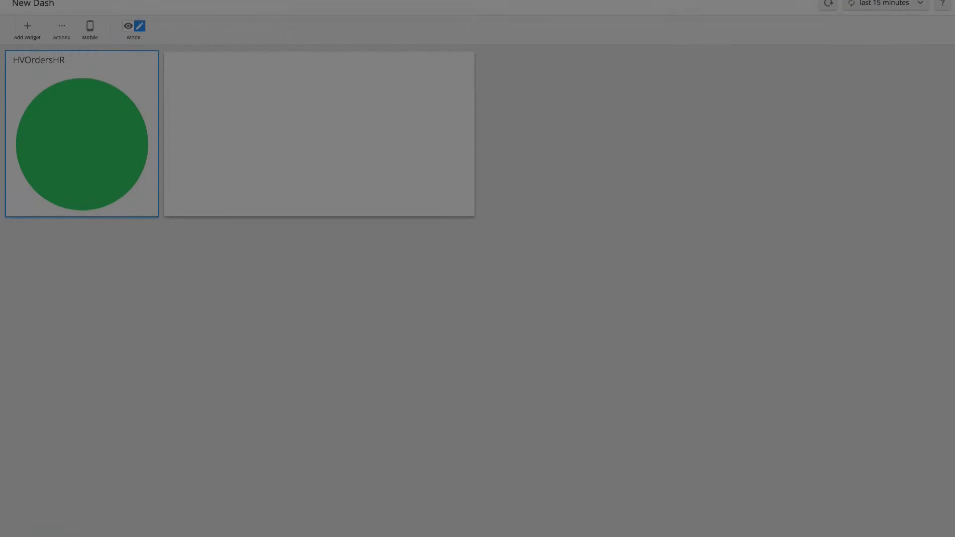
drag(476, 218, 589, 307)
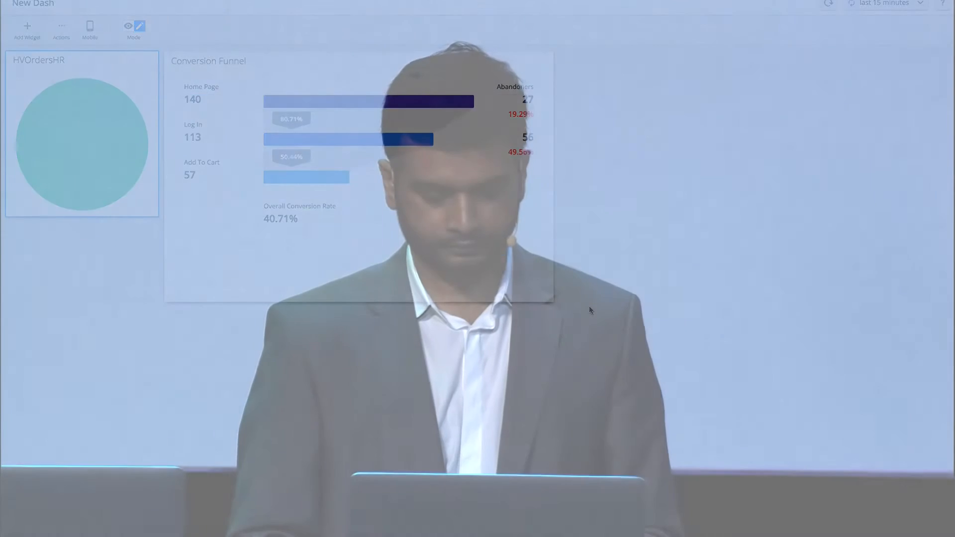